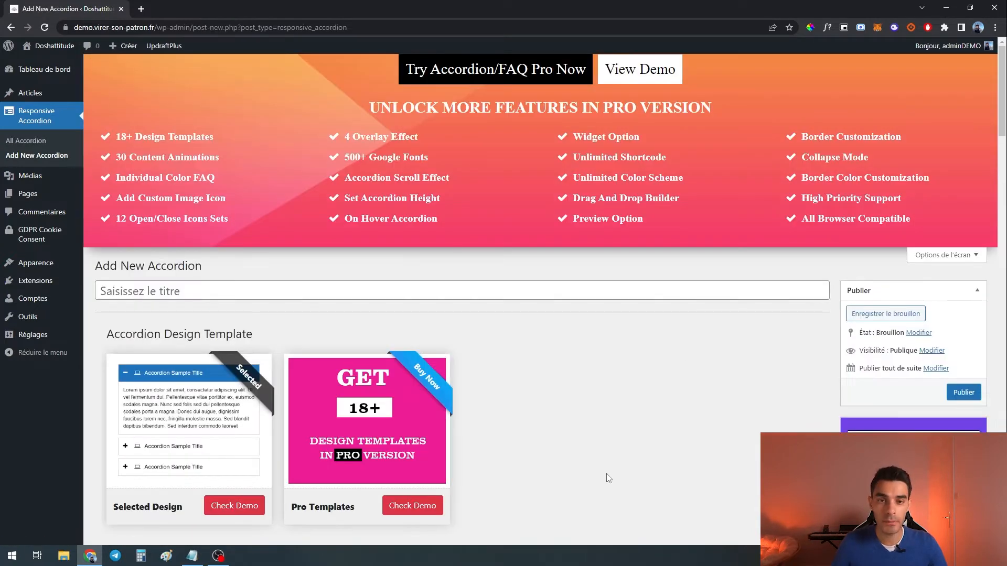
Step: Title the new accordion "FAQ"
left_click(400, 292)
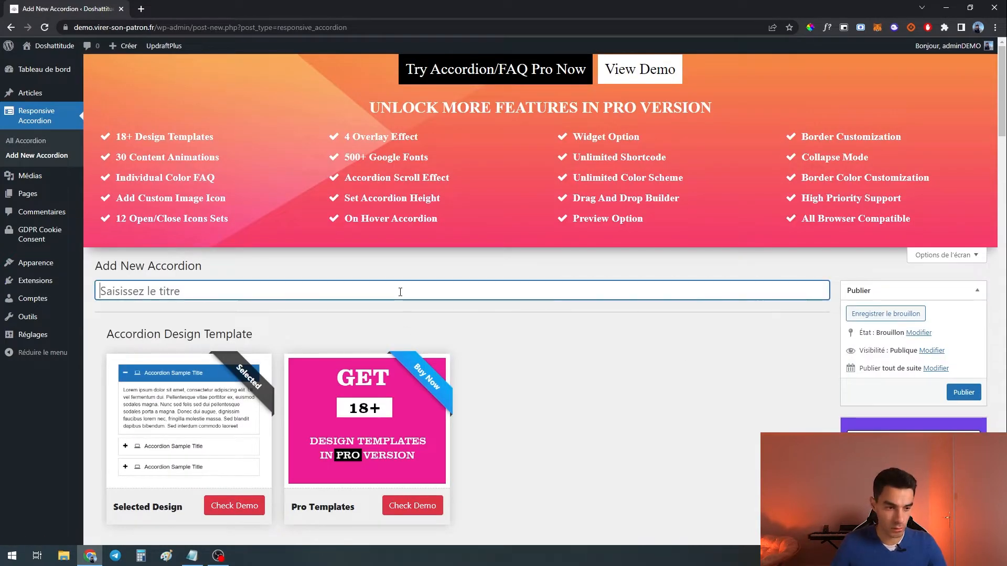
type("FAQ")
Step: Fill in the first accordion item with the title "Question 1" and the description "Réponse 1"
scroll(537, 352, "down", 2)
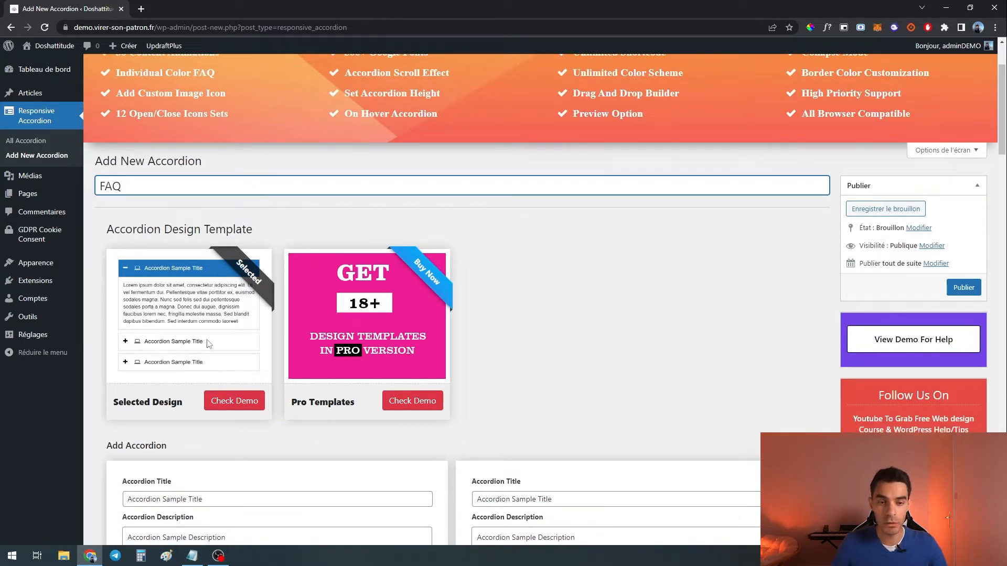
scroll(617, 286, "down", 2)
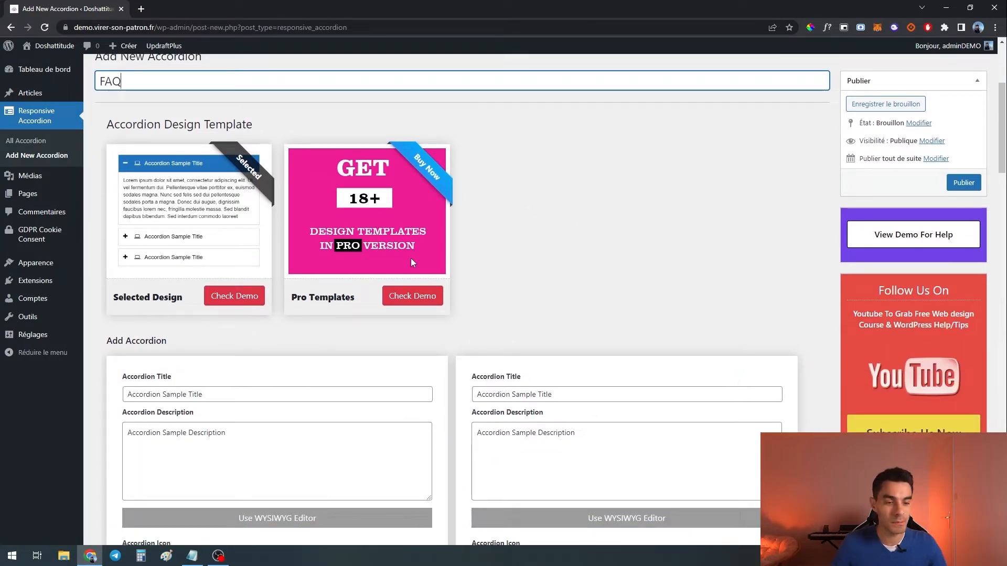
scroll(596, 293, "down", 1)
scroll(292, 292, "down", 2)
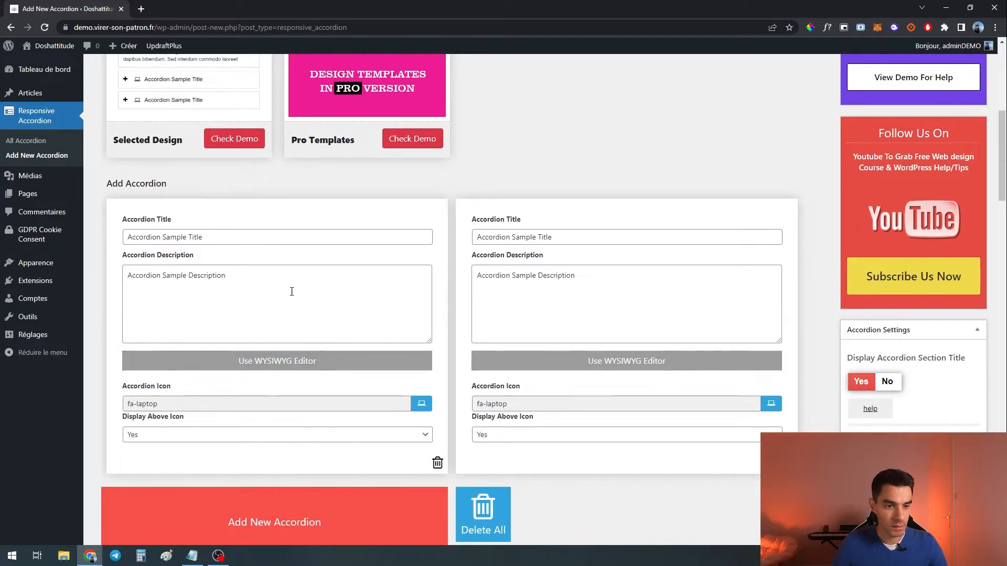
triple_click(150, 238)
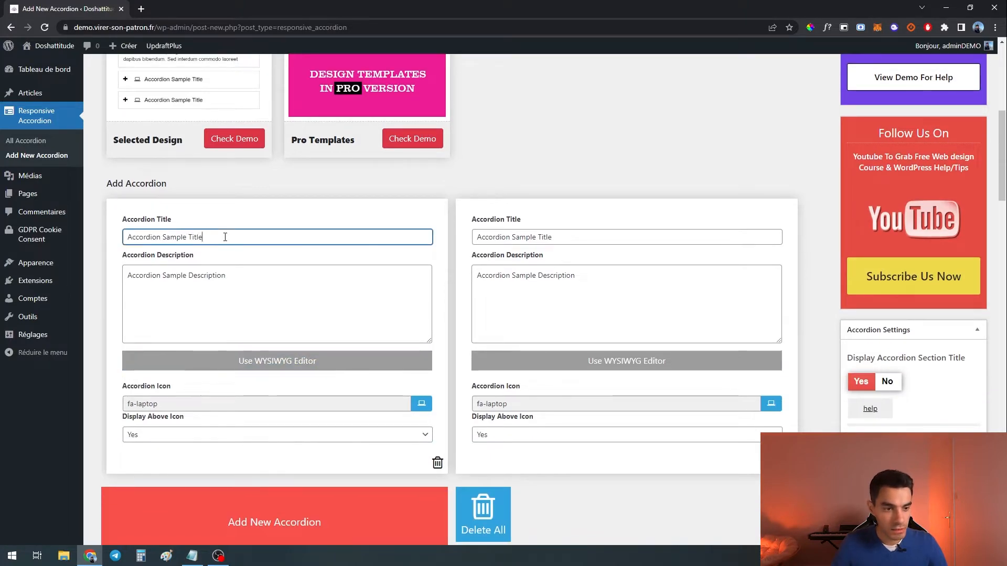
scroll(573, 367, "down", 2)
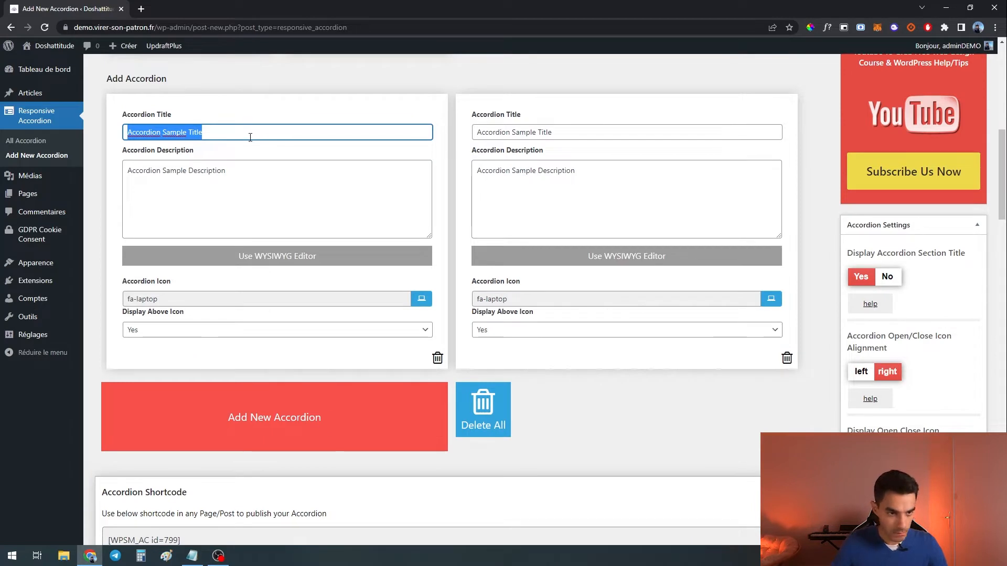
type("Question  1")
left_click(224, 185)
key("ctrl+a")
type("R")
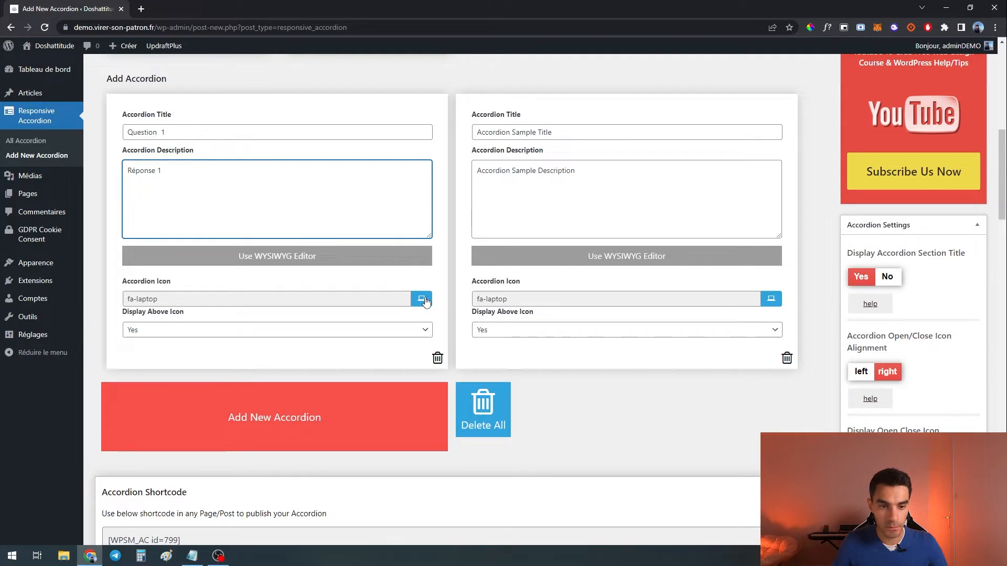
left_click(425, 301)
left_click(400, 279)
Step: Fill in the second accordion item with the title "Question 2" and the description "Réponse 2"
left_click(575, 130)
key("ctrl+a")
type("Qu")
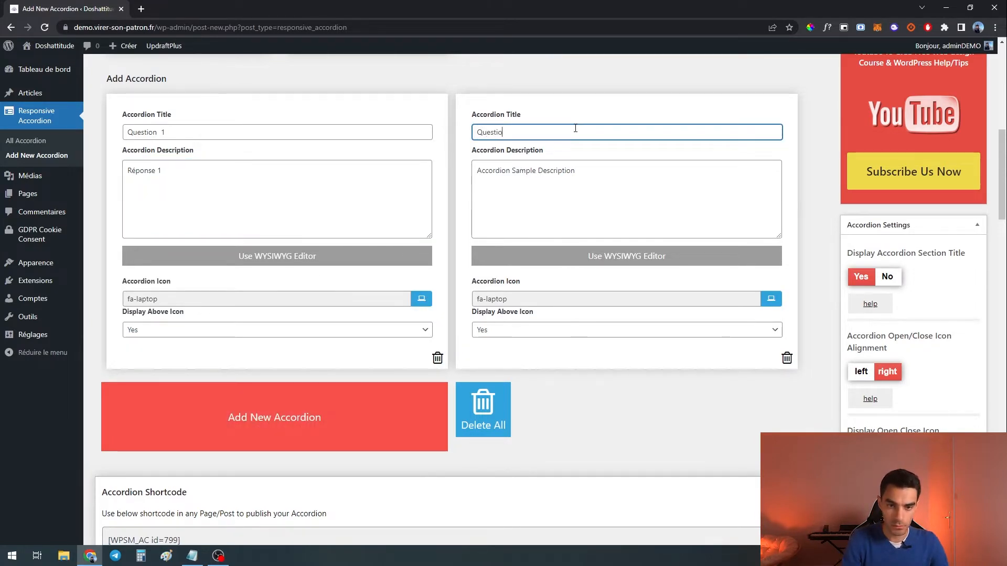
left_click(609, 197)
key("ctrl+shift+Left")
key("ctrl+a")
type("Rép")
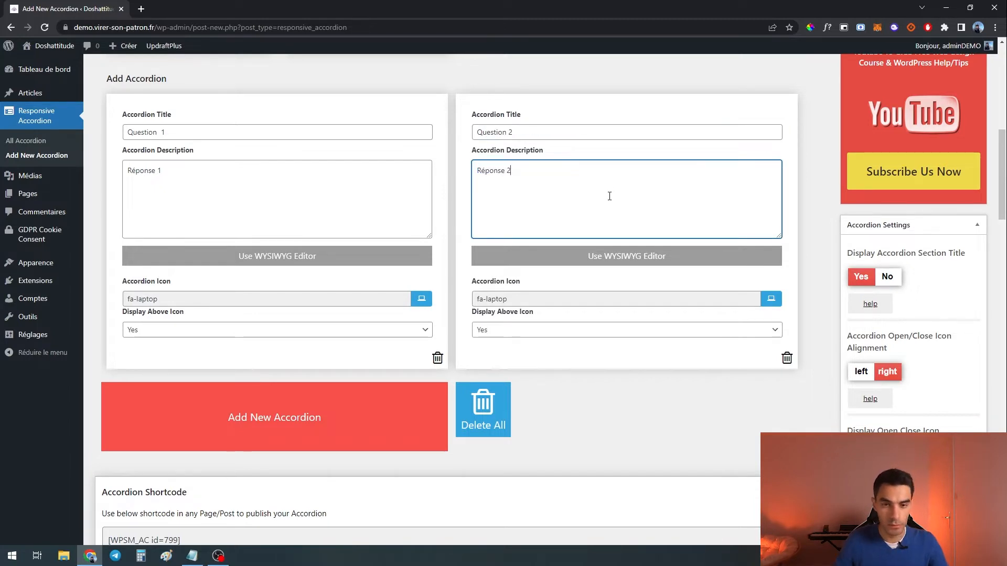
type("onse 2")
left_click(703, 425)
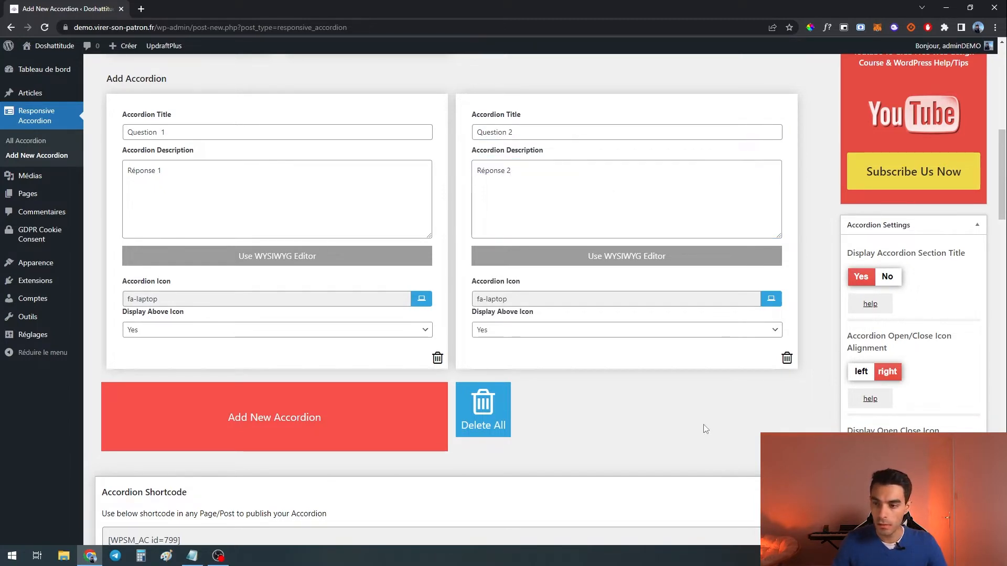
Step: Publish the FAQ accordion and copy its shortcode [WPSM_AC id=799]
scroll(704, 424, "up", 7)
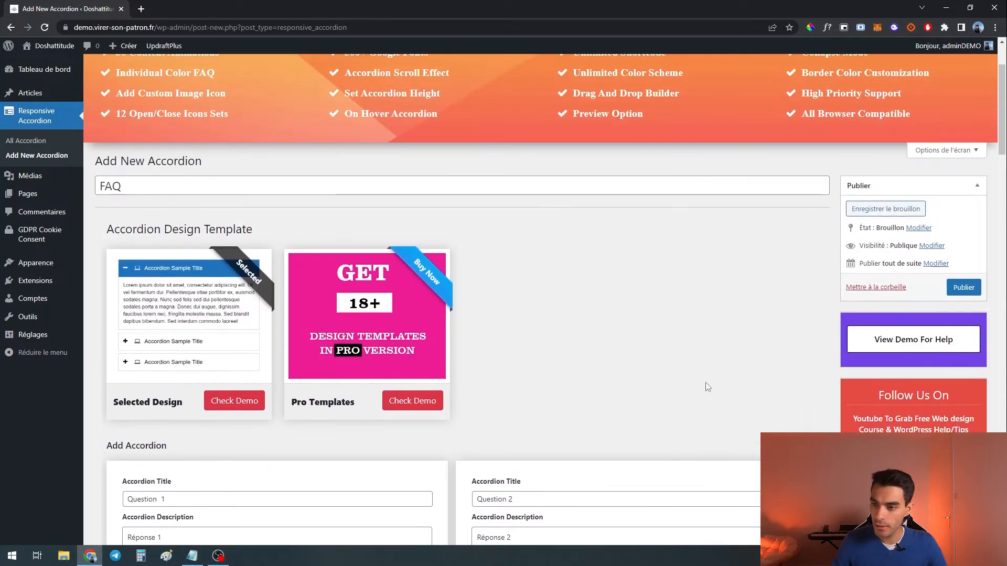
left_click(964, 287)
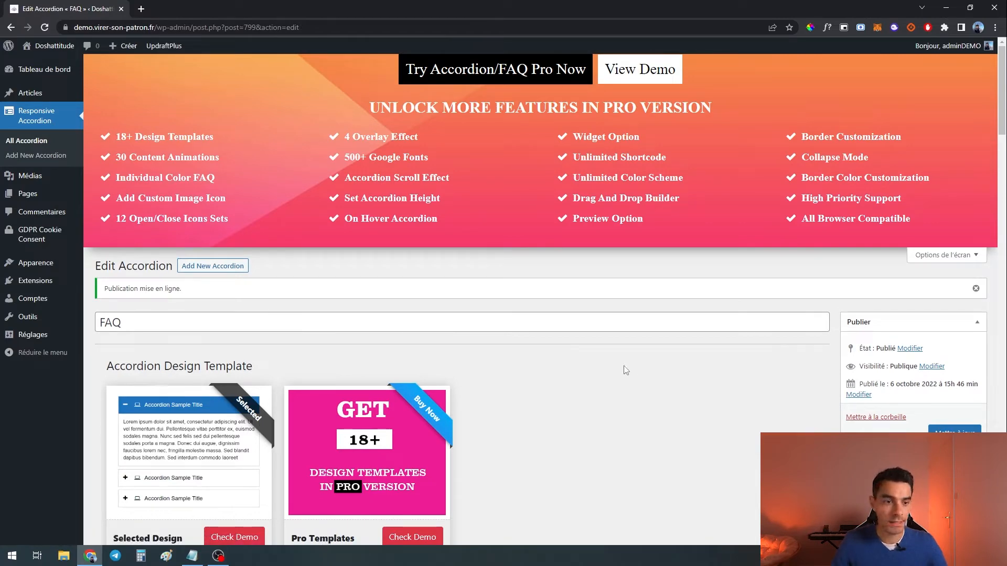
scroll(626, 370, "down", 12)
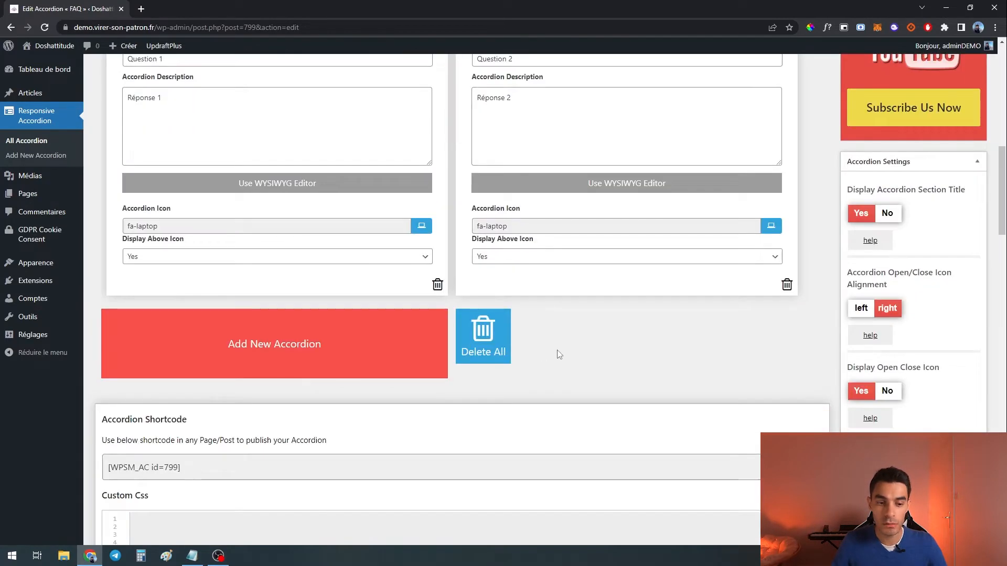
scroll(365, 318, "down", 3)
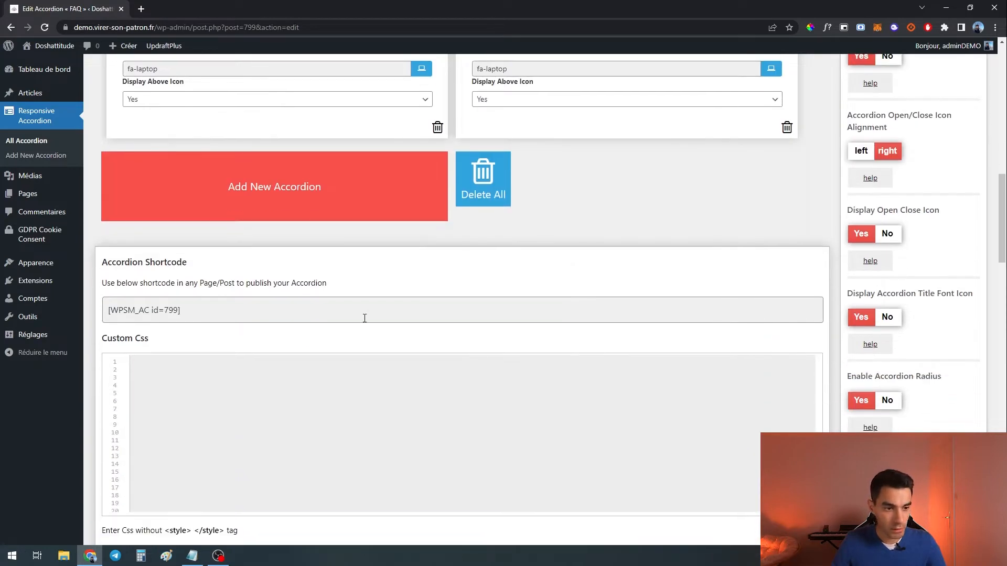
left_click(191, 311)
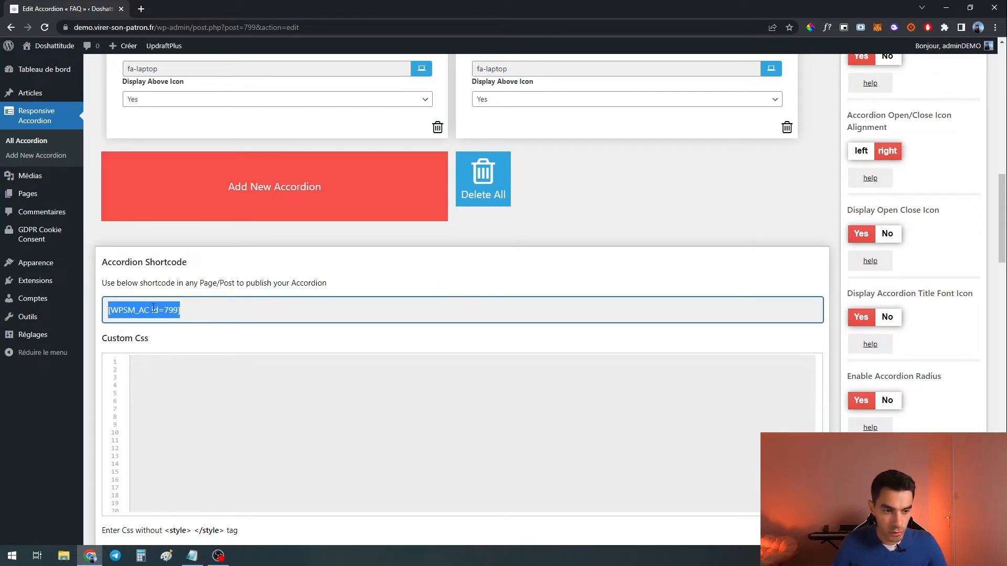
Step: Open the site's page list in a separate tab and open the Contact page for editing from it
middle_click(45, 201)
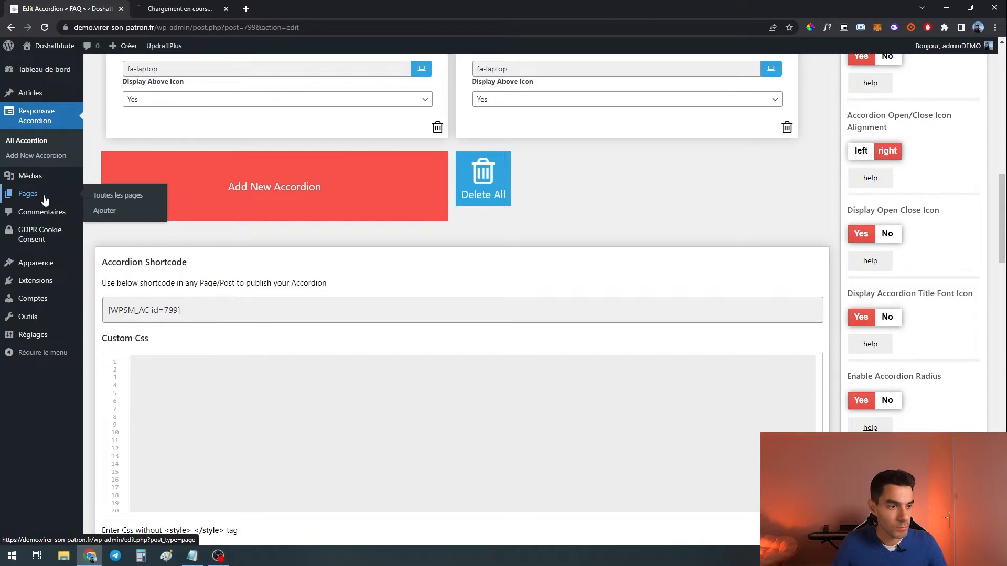
left_click(219, 5)
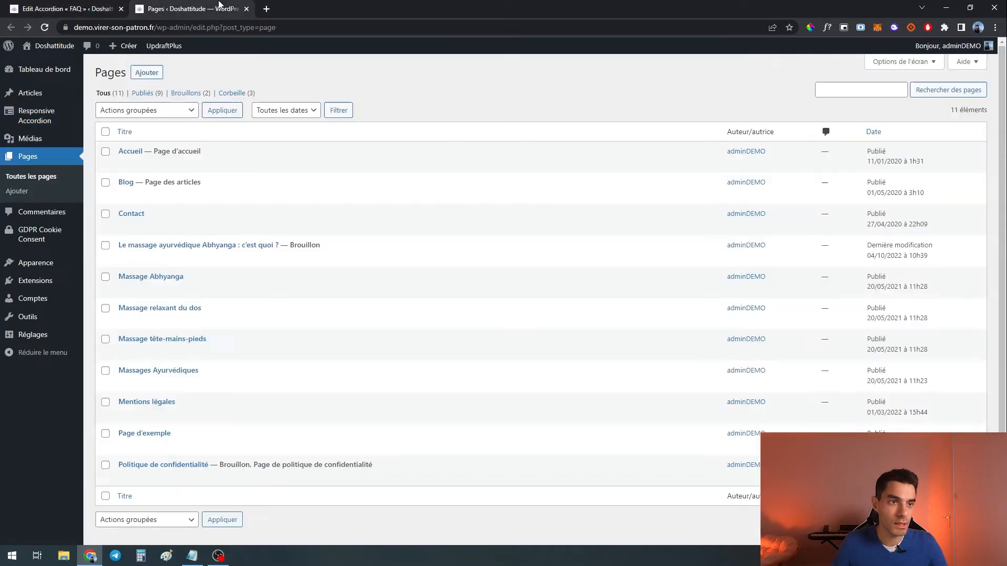
left_click(67, 8)
left_click(192, 6)
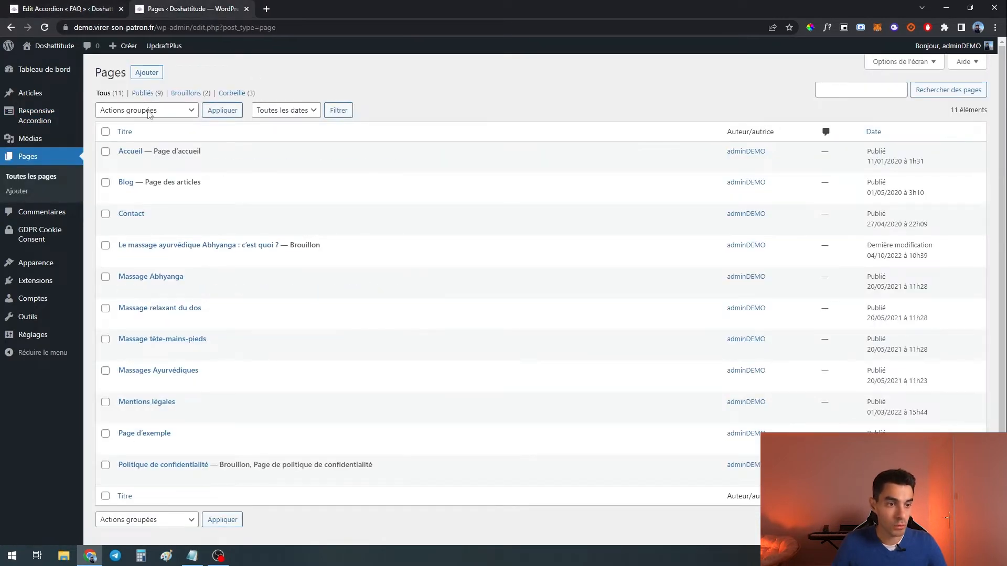
middle_click(143, 216)
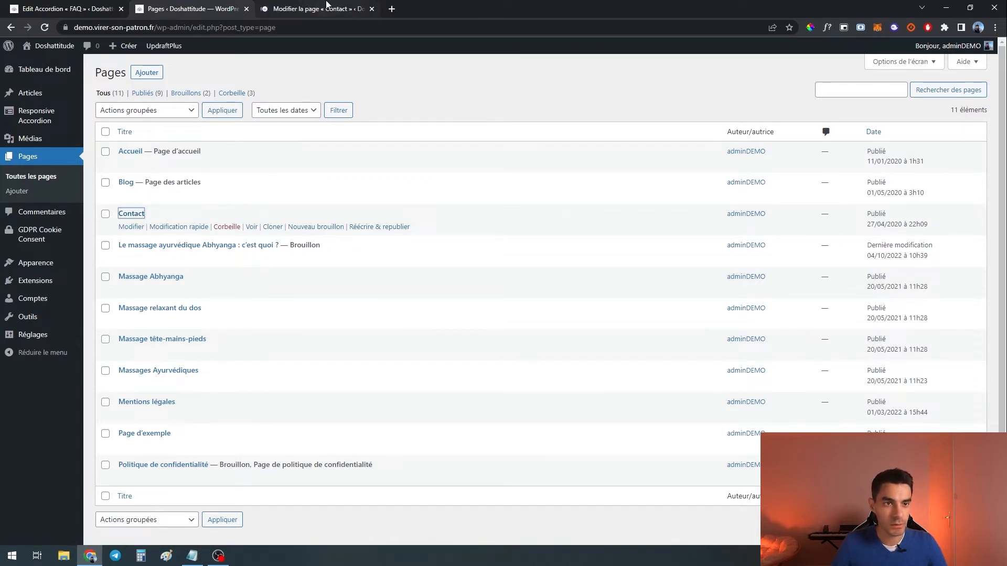
left_click(326, 5)
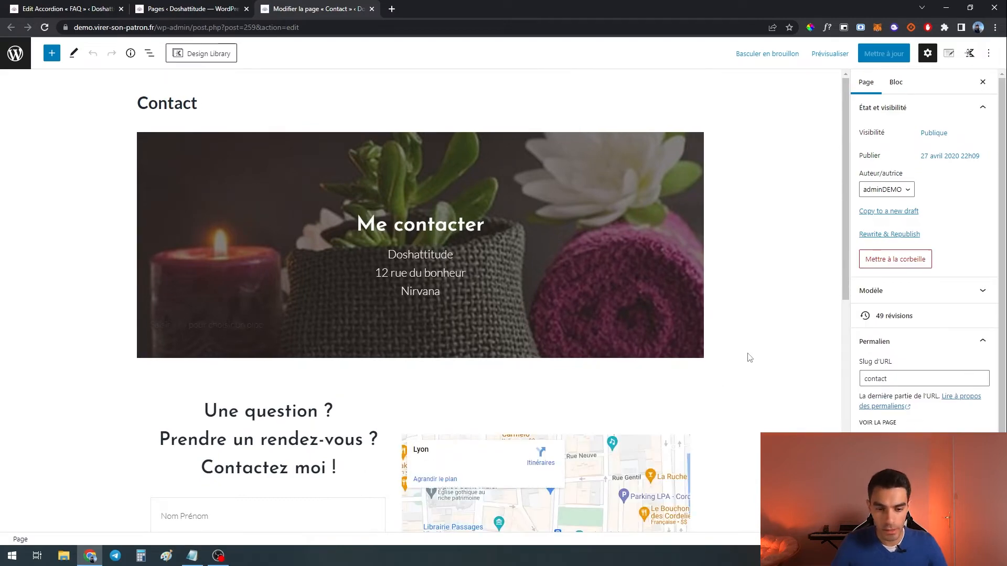
Step: Add a Code court block below the contact form and map containing the shortcode [WPSM_AC id=799]
scroll(749, 358, "down", 7)
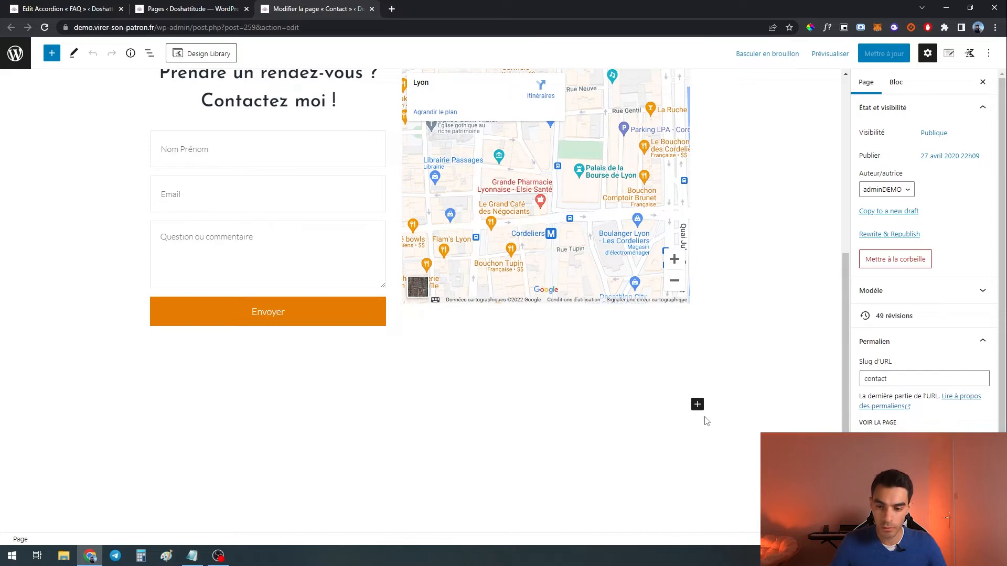
scroll(695, 451, "down", 2)
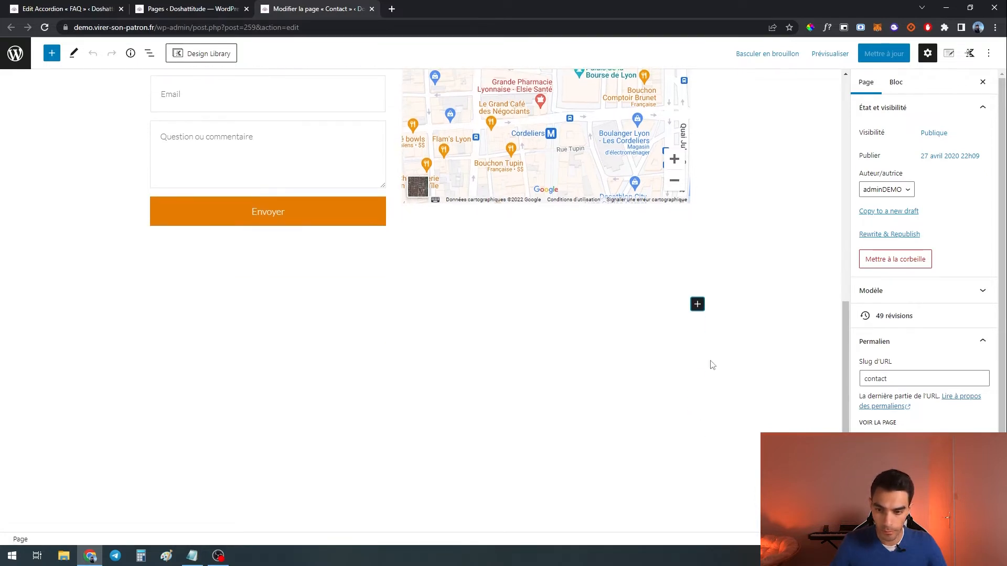
left_click(697, 304)
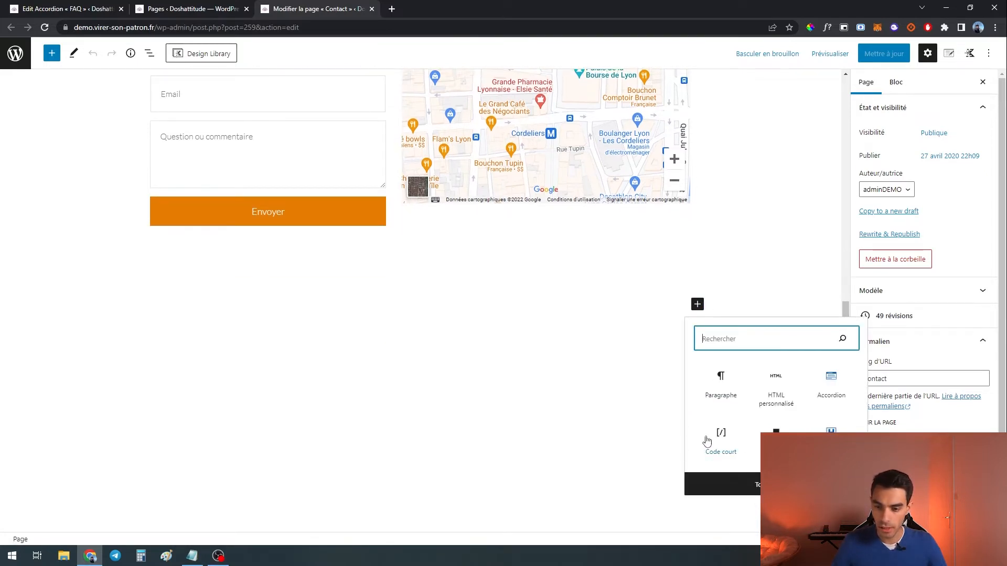
type("sho")
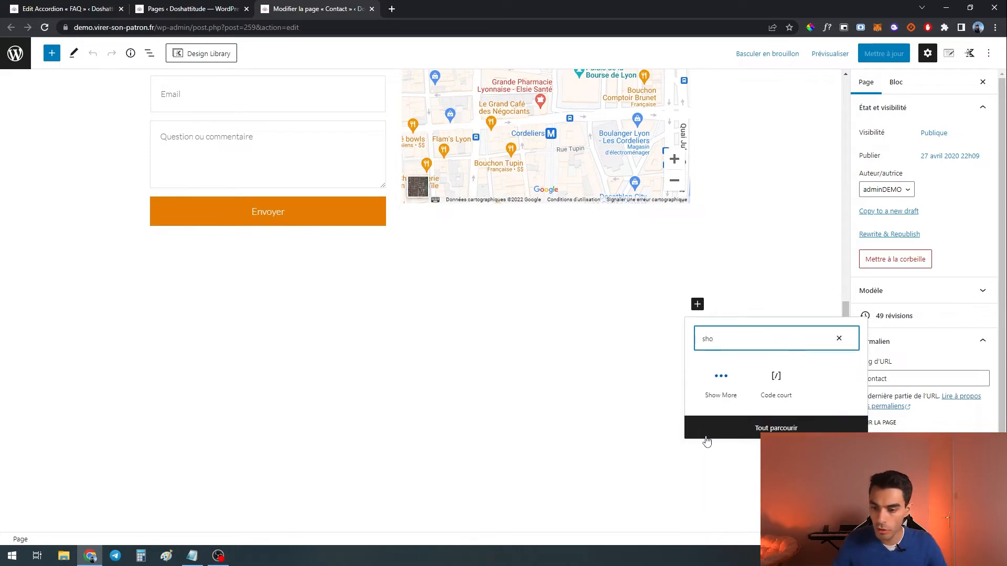
left_click(775, 386)
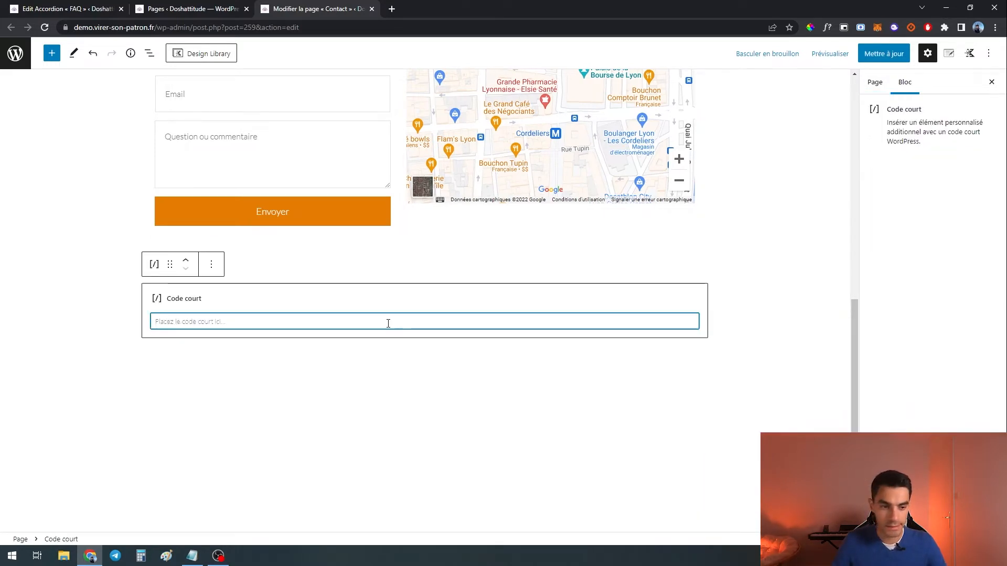
type("[WPSM_AC id=799]")
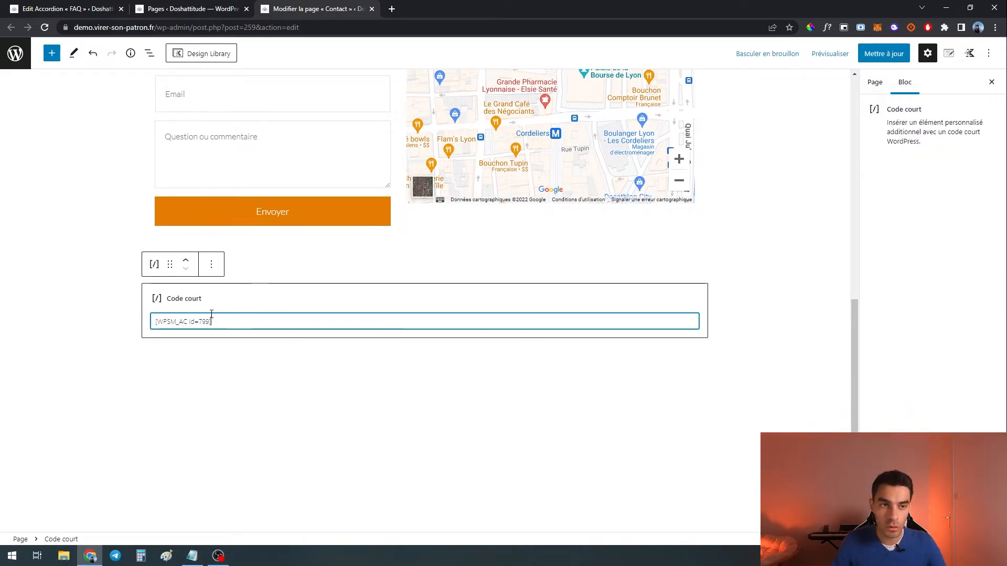
Step: Update the Contact page and preview it in a new tab
left_click(884, 54)
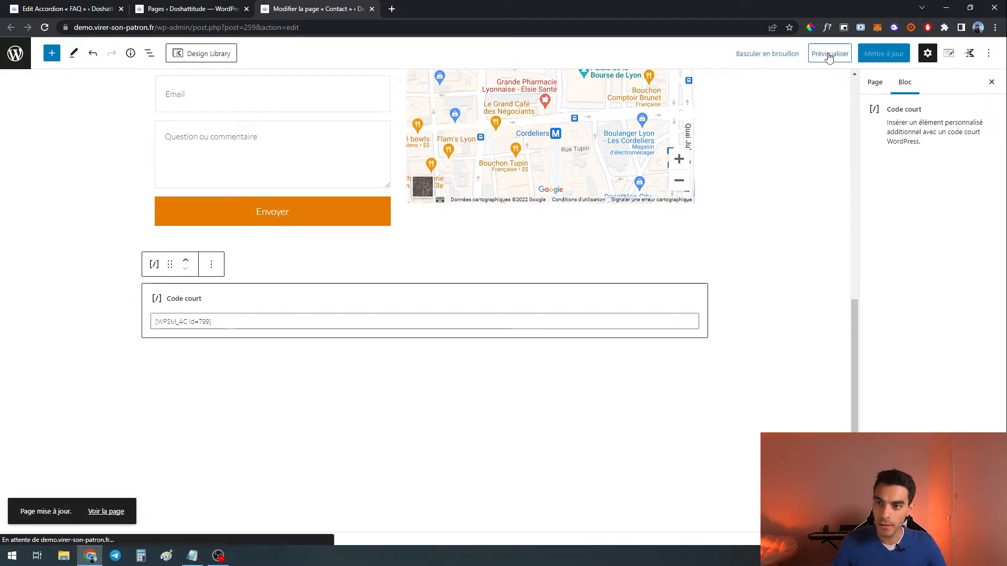
left_click(830, 54)
left_click(783, 150)
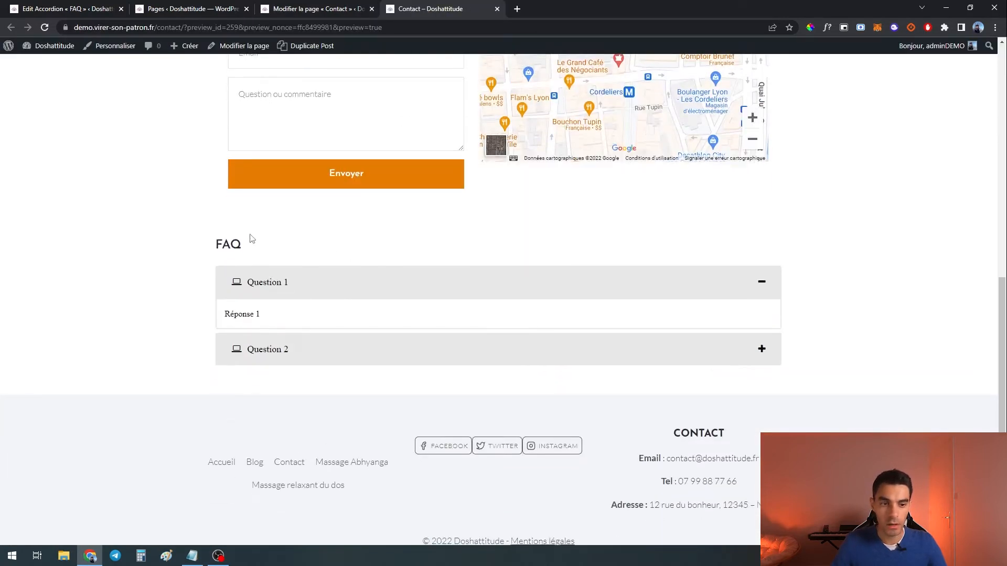
Step: Check the FAQ on the previewed Contact page by expanding Question 2 and reopening Question 1
left_click_drag(200, 243, 289, 283)
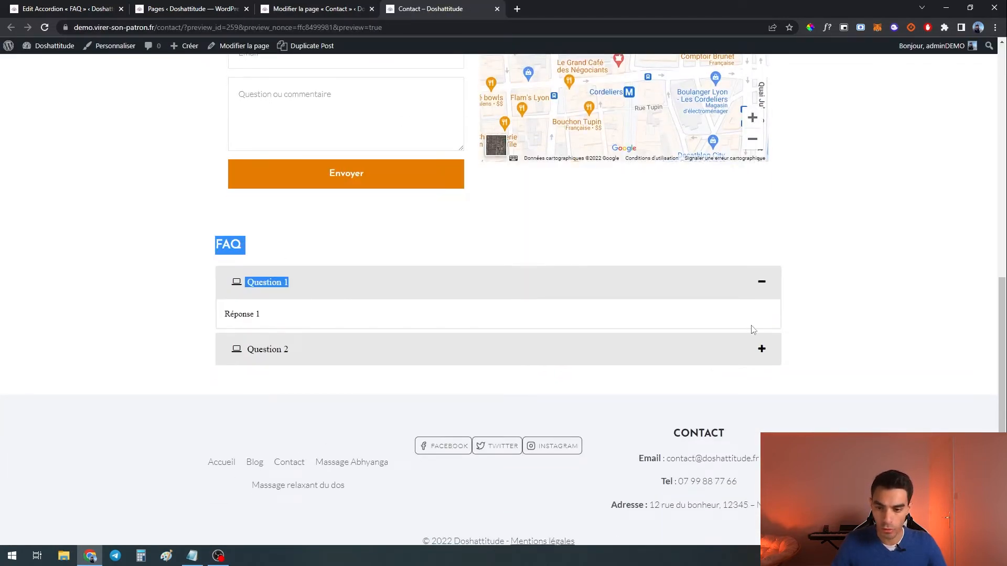
left_click(760, 344)
left_click(765, 283)
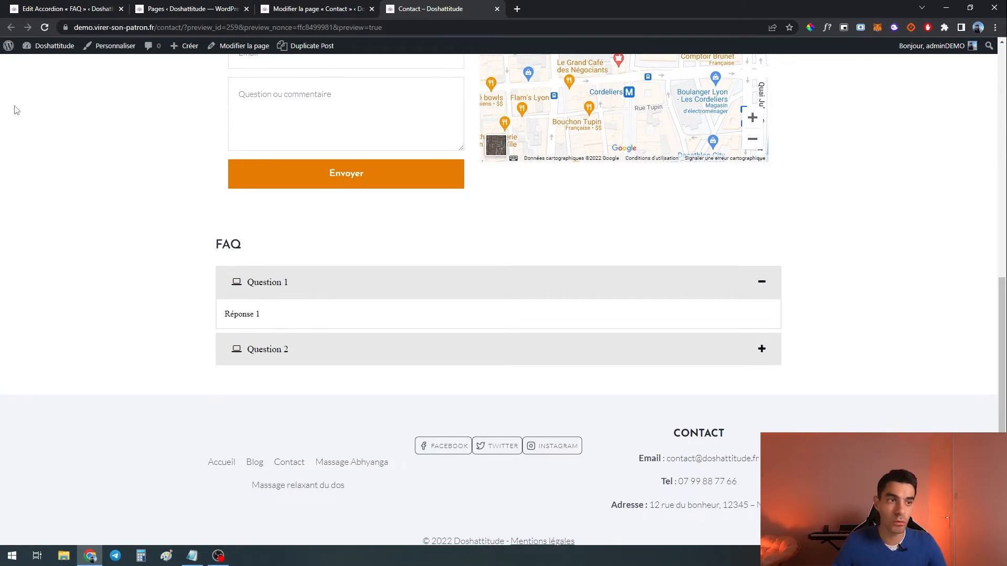
Step: Review the FAQ accordion's help illustrations for section title and open/close icon alignment, and compare the icon placement with the Contact preview
left_click(36, 8)
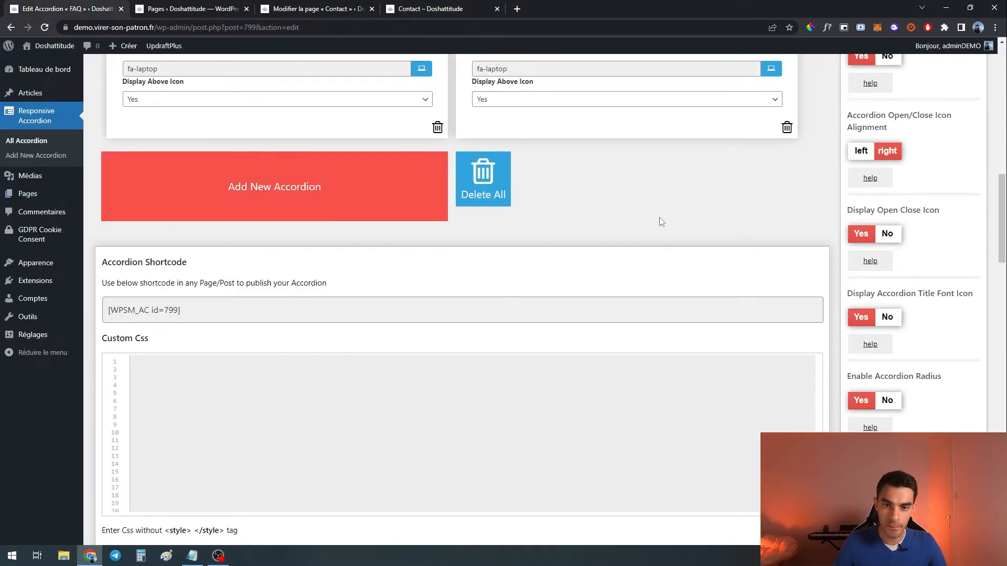
scroll(823, 275, "up", 5)
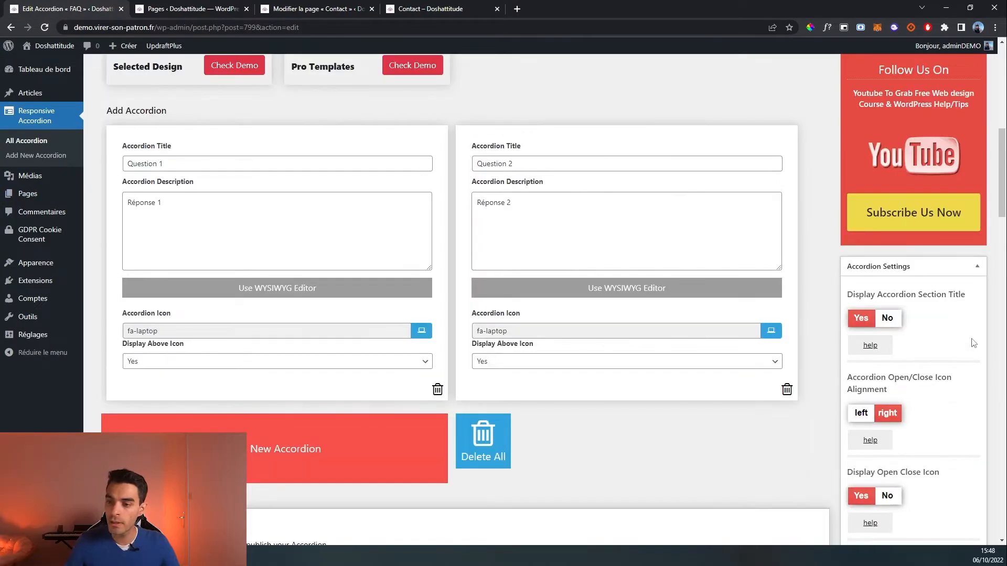
scroll(973, 342, "down", 1)
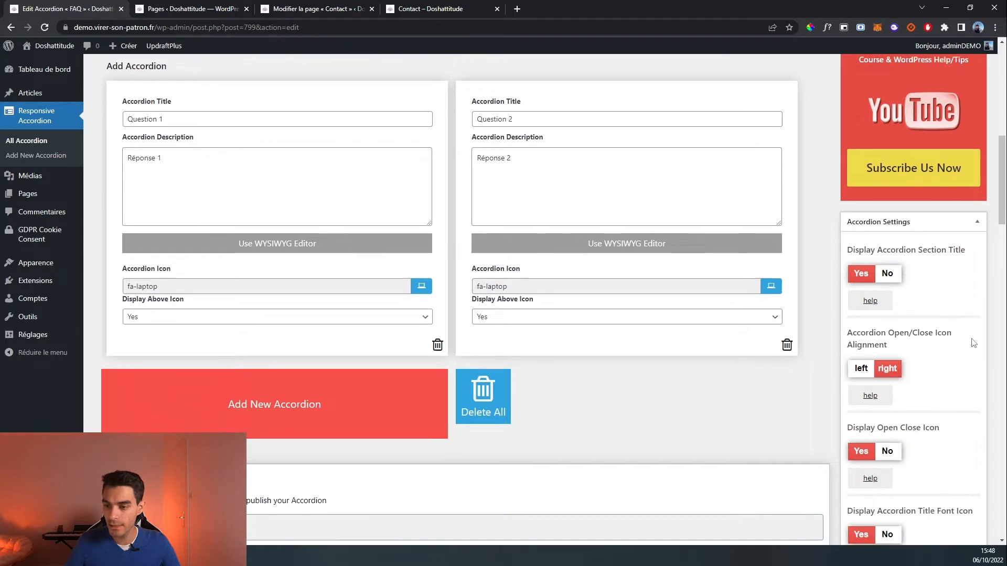
mouse_move(860, 298)
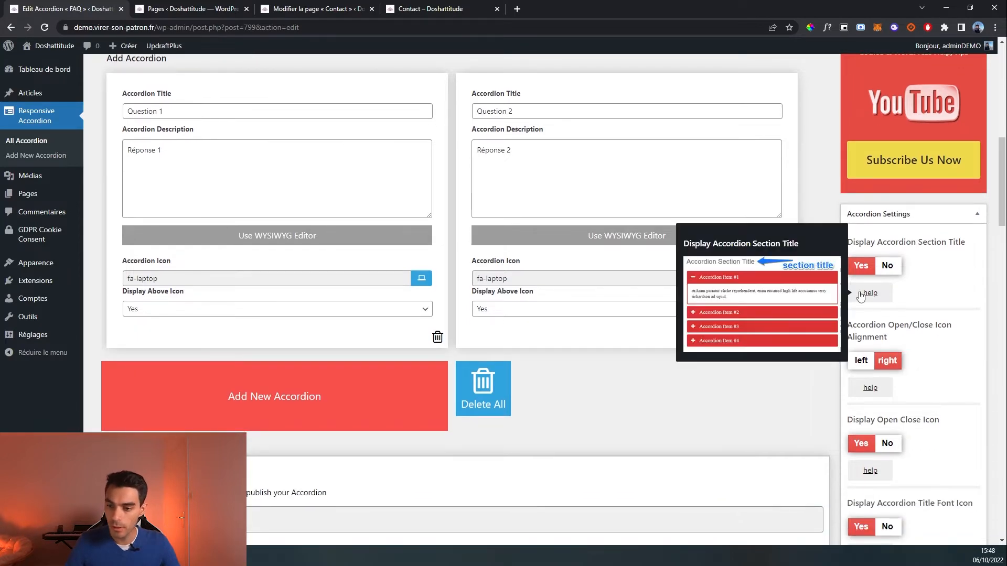
mouse_move(871, 388)
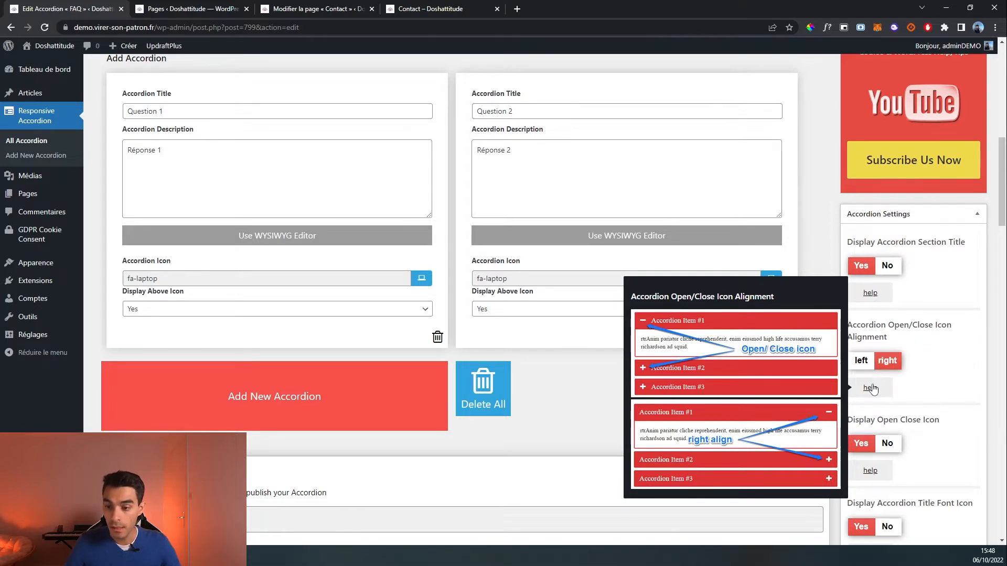
left_click(443, 8)
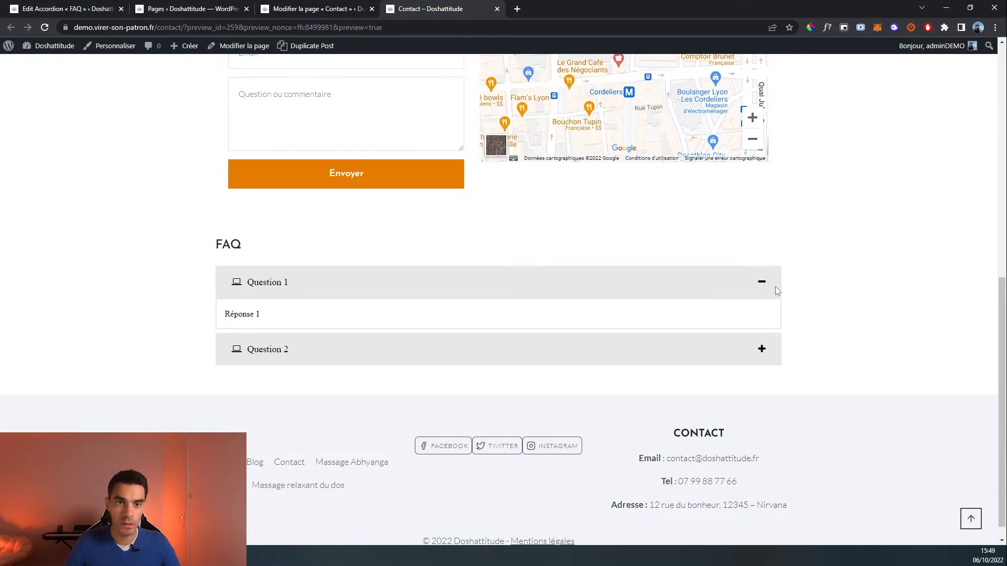
left_click(74, 8)
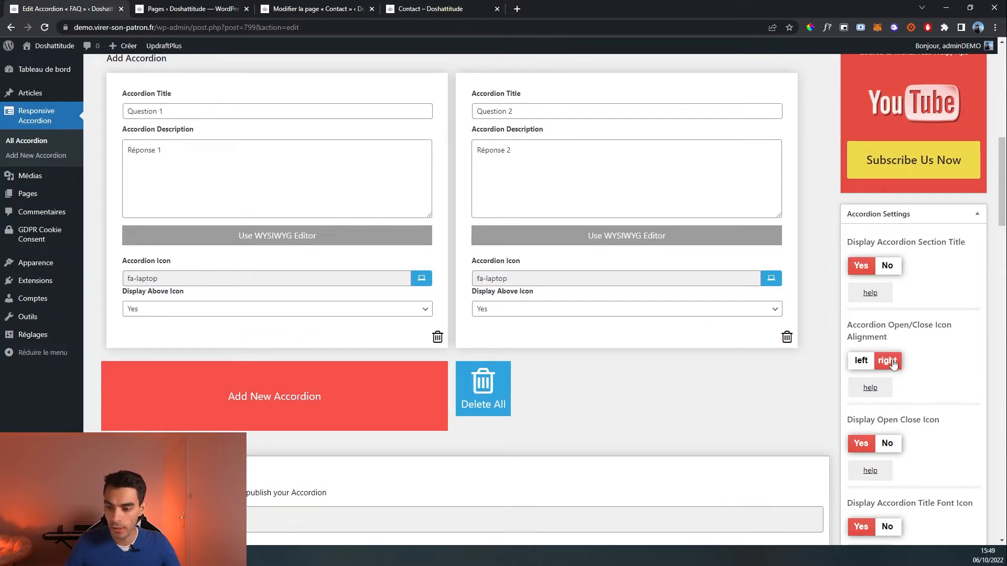
Step: Set the FAQ accordion's open/close icon alignment to left, update the accordion and reload the Contact preview
left_click(861, 360)
scroll(859, 339, "up", 4)
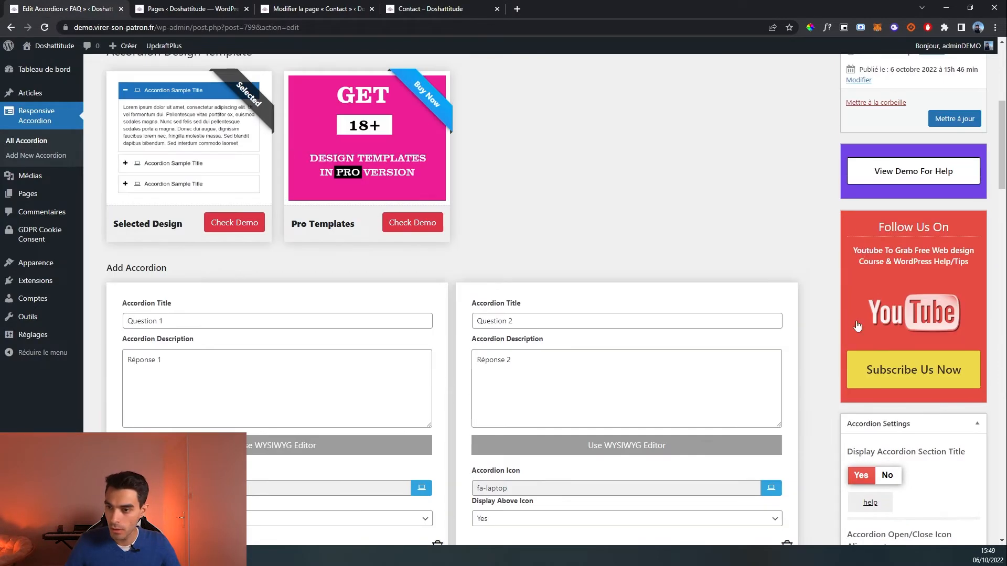
scroll(960, 119, "up", 1)
left_click(968, 171)
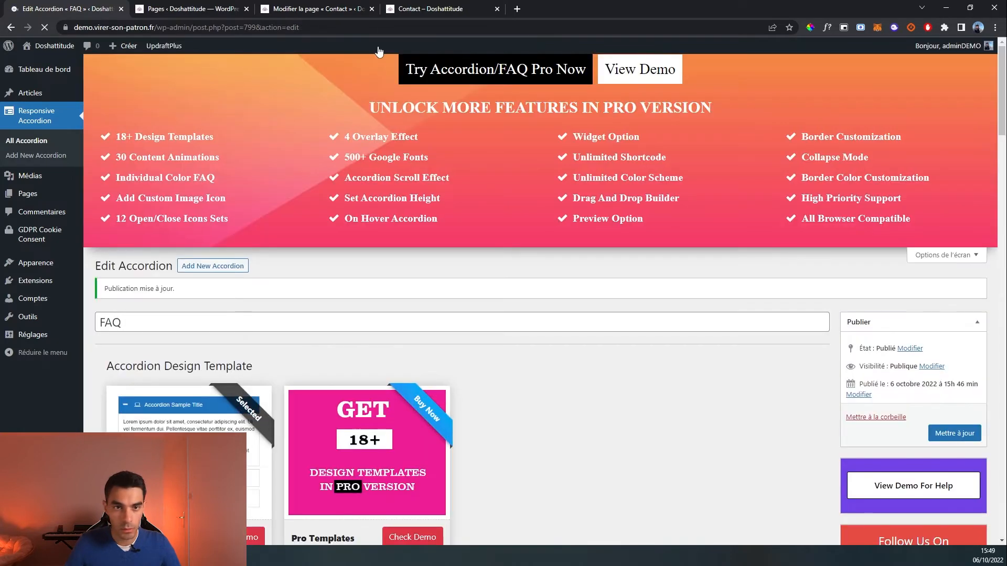
left_click(438, 7)
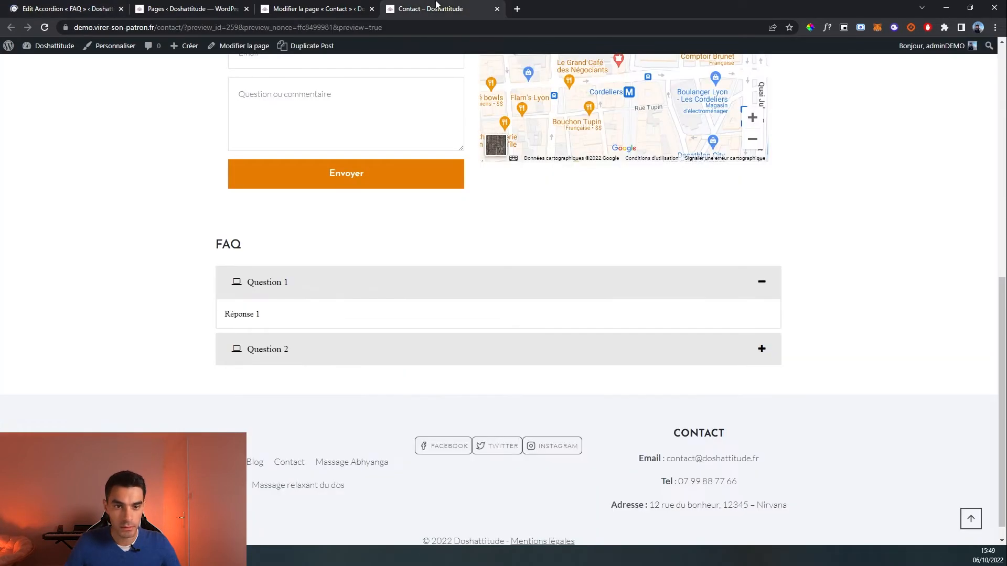
left_click(45, 27)
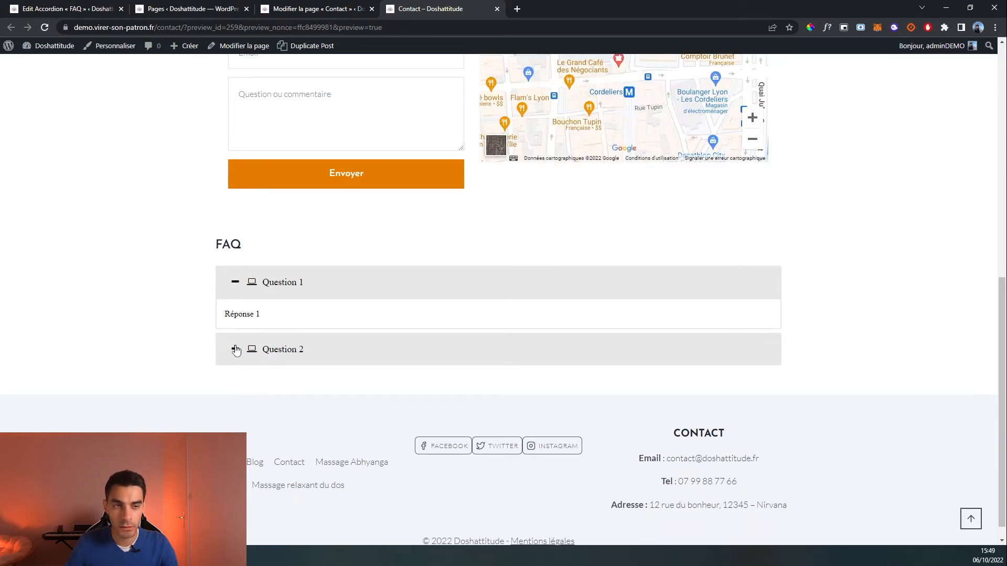
Step: Go back to the FAQ accordion's settings and return the open/close icon alignment to right
left_click(24, 5)
scroll(830, 377, "down", 10)
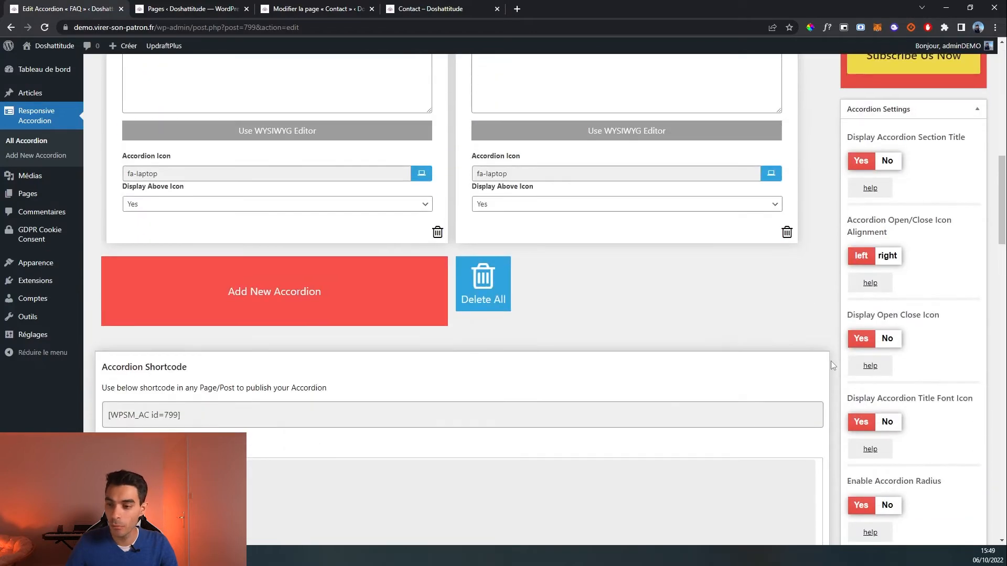
left_click(889, 257)
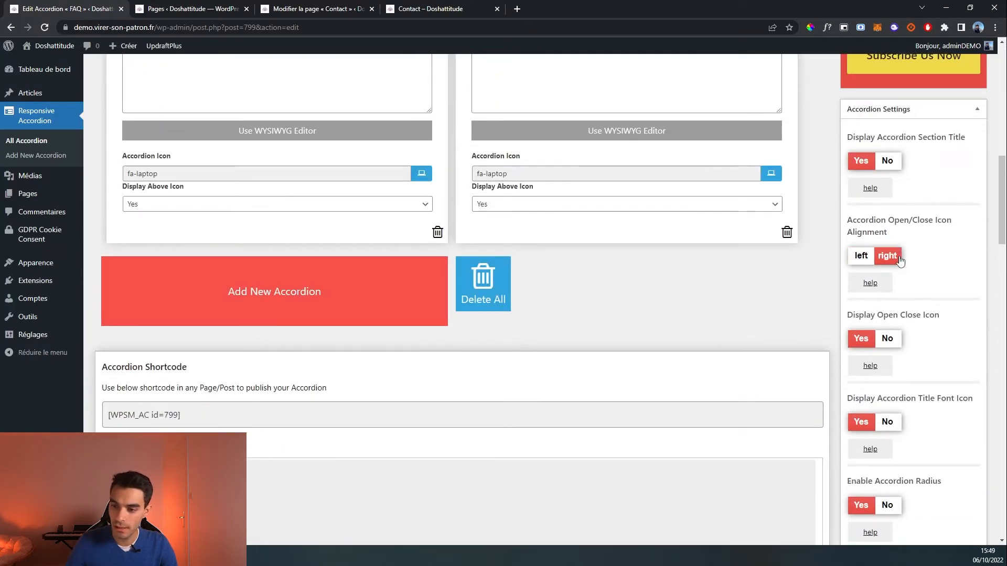
Step: Set the Accordion Title Background Colour to the orange preset #dd9933
scroll(781, 246, "down", 4)
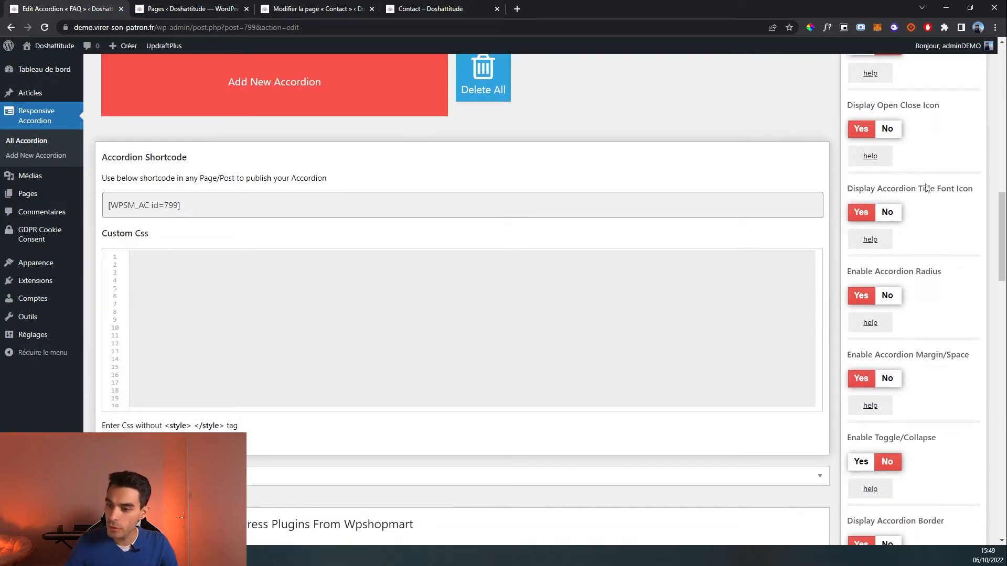
scroll(932, 356, "down", 2)
scroll(939, 355, "down", 8)
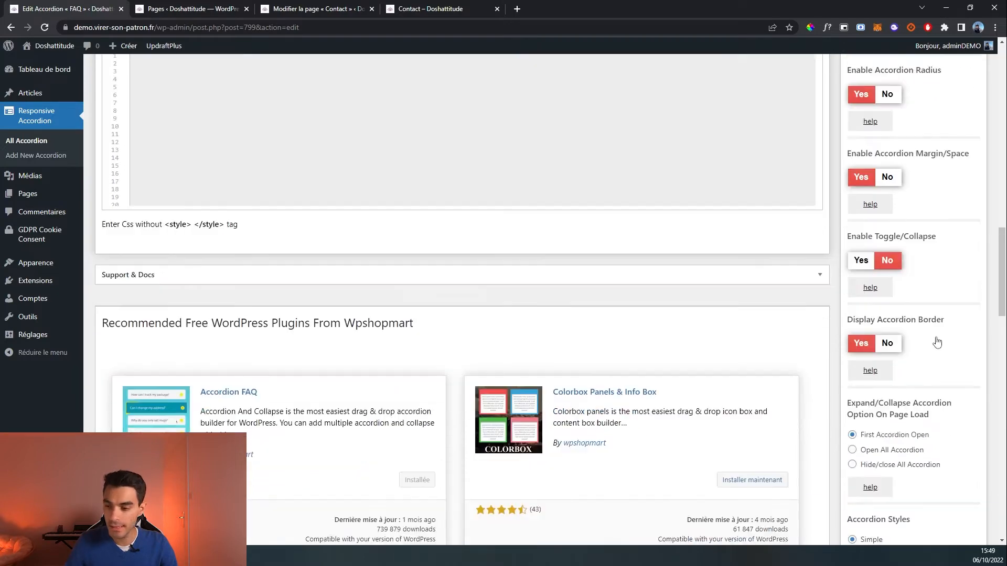
scroll(938, 341, "down", 3)
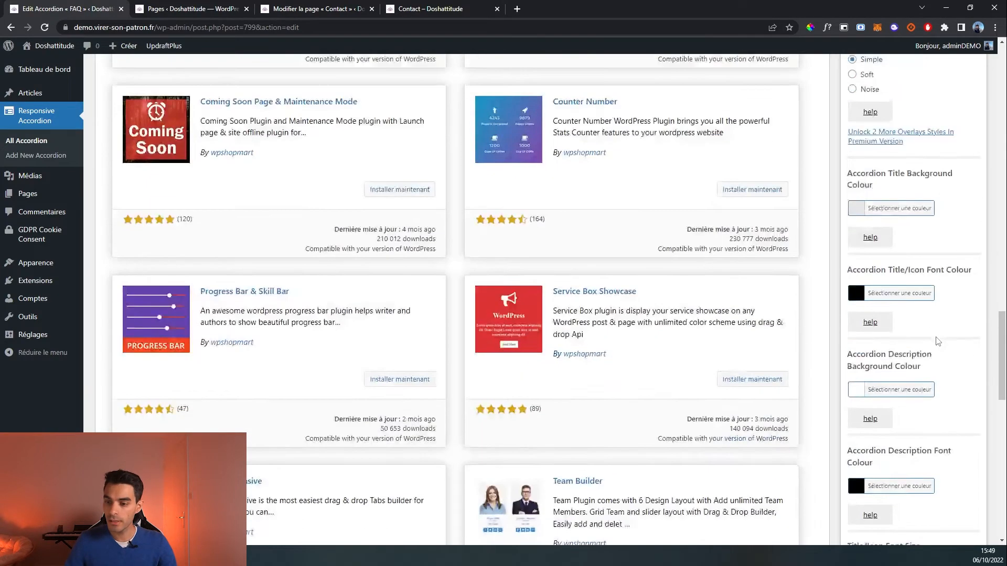
left_click(883, 212)
left_click(897, 347)
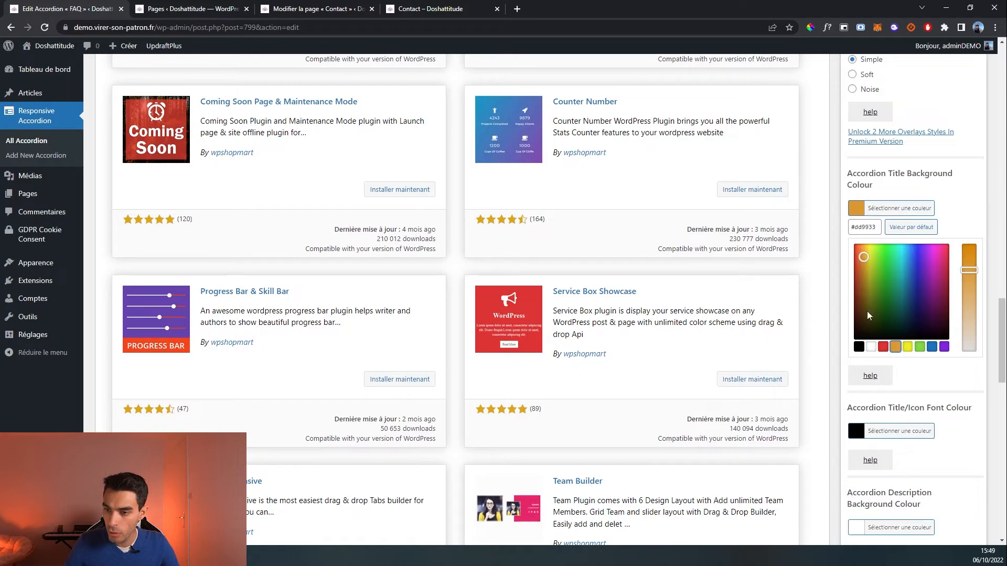
left_click(821, 282)
Step: Update the FAQ accordion and reload the Contact page preview to apply the saved settings
scroll(853, 265, "up", 7)
scroll(853, 265, "up", 10)
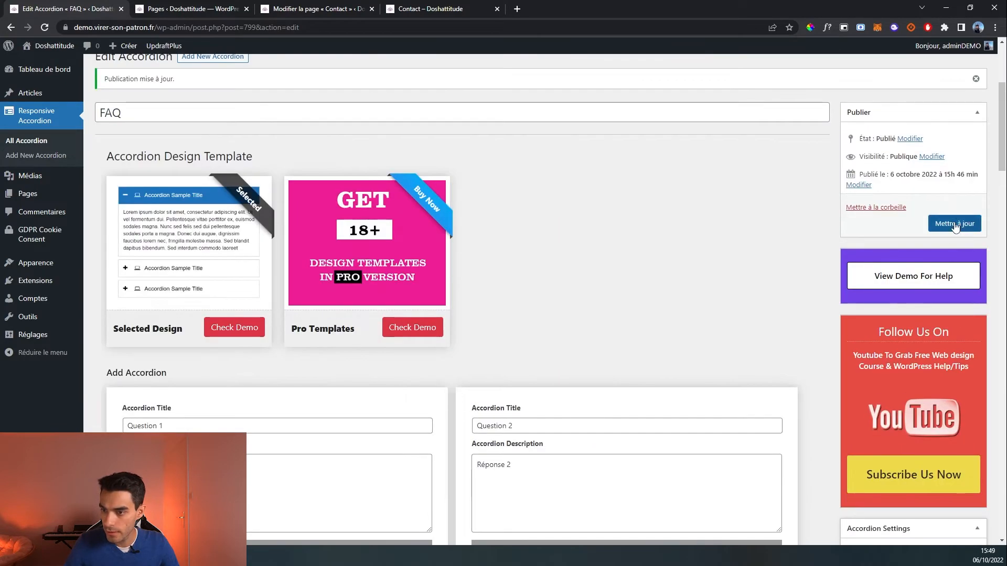
left_click(955, 224)
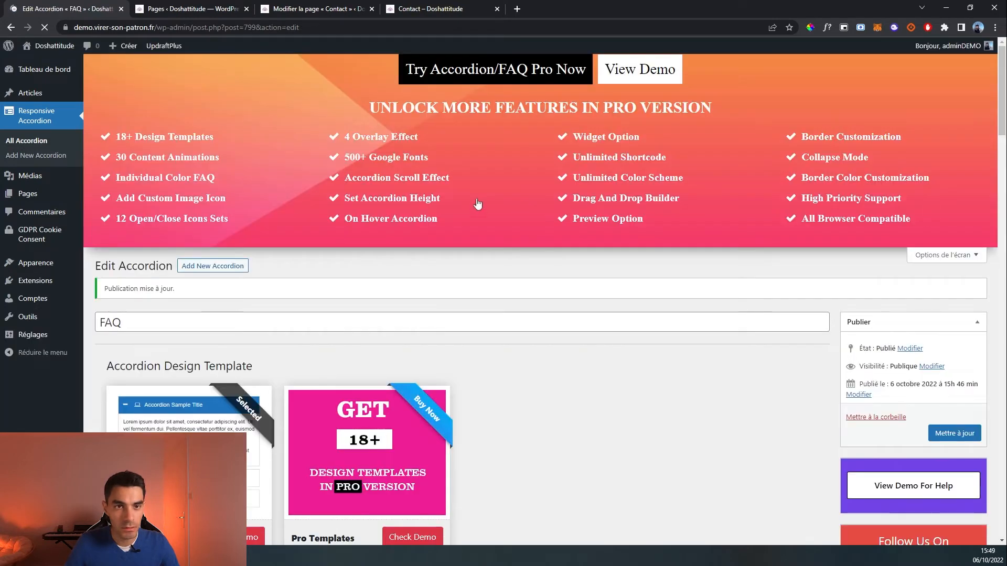
left_click(412, 4)
key("F5")
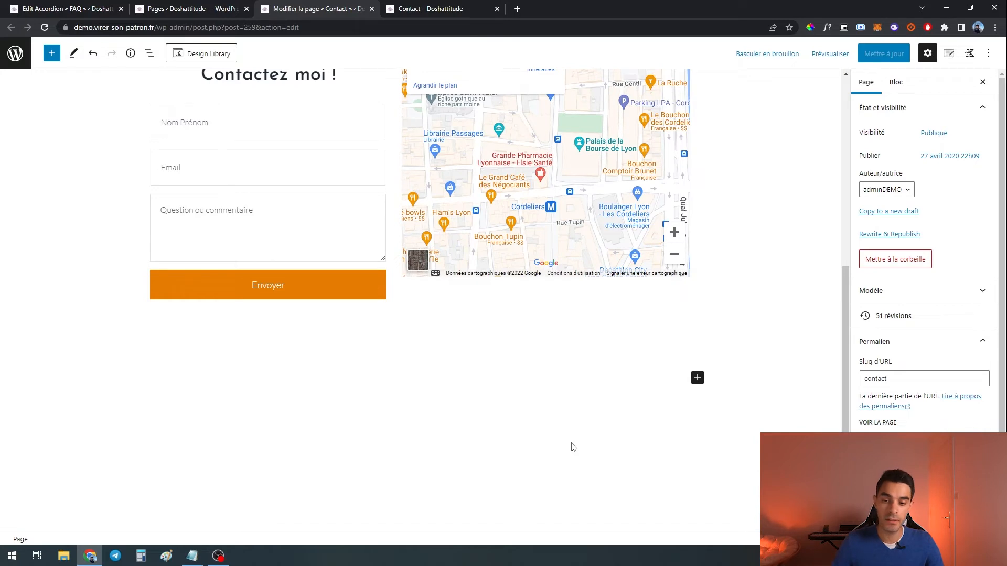
Step: Insert an Accordion block below the contact form and map, using the initial style with the rounded orange title bar
left_click(697, 377)
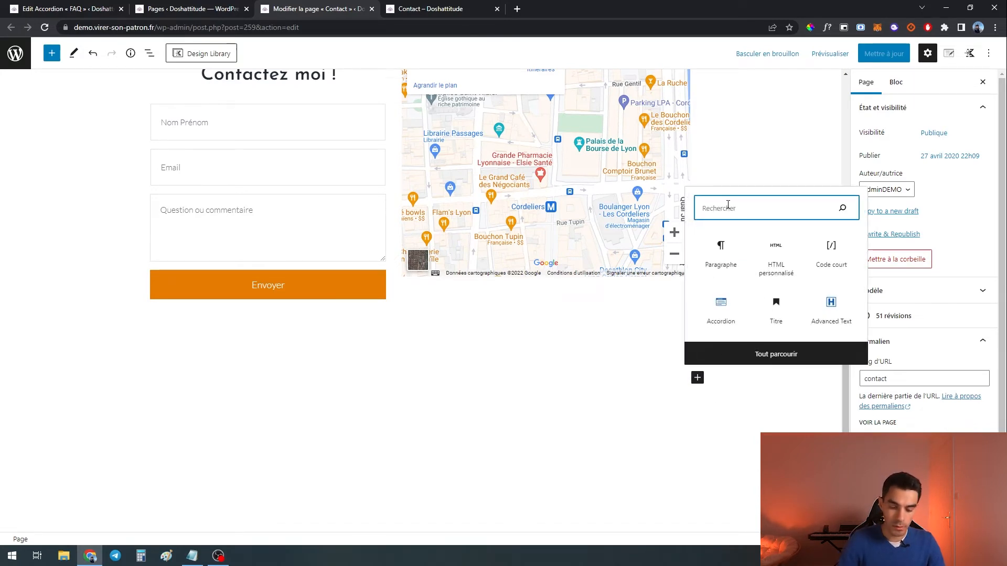
type("acco")
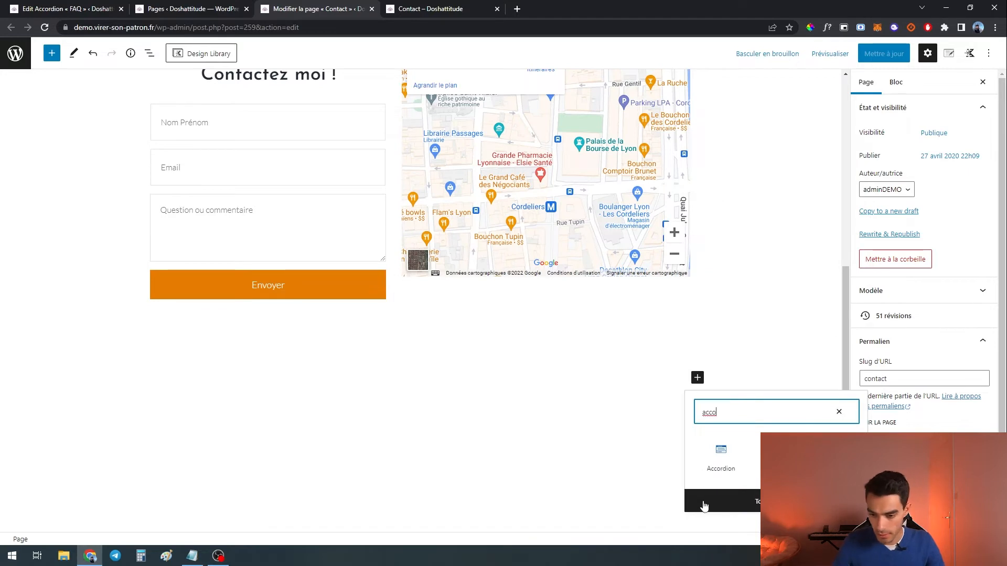
left_click(722, 456)
scroll(561, 290, "down", 3)
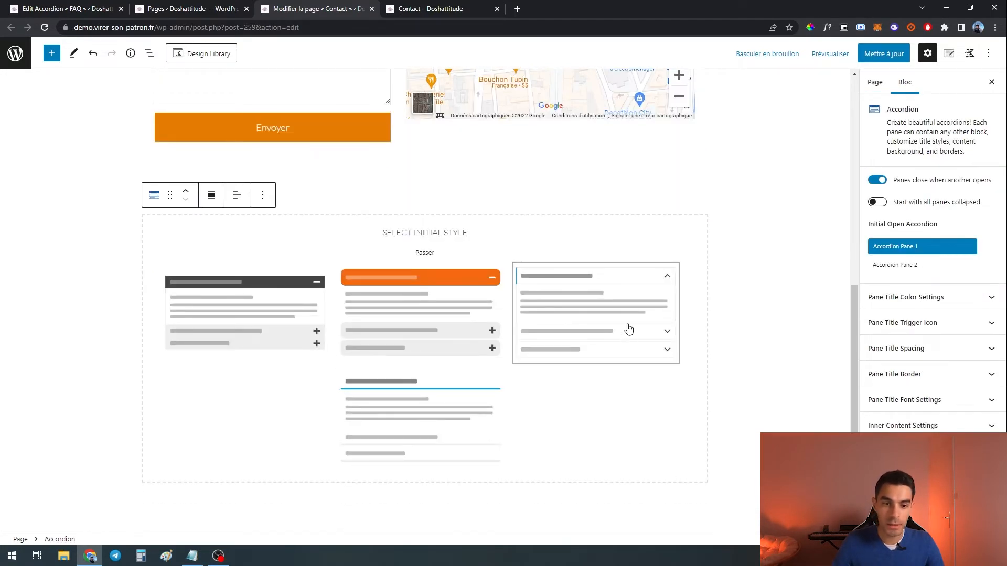
left_click(429, 323)
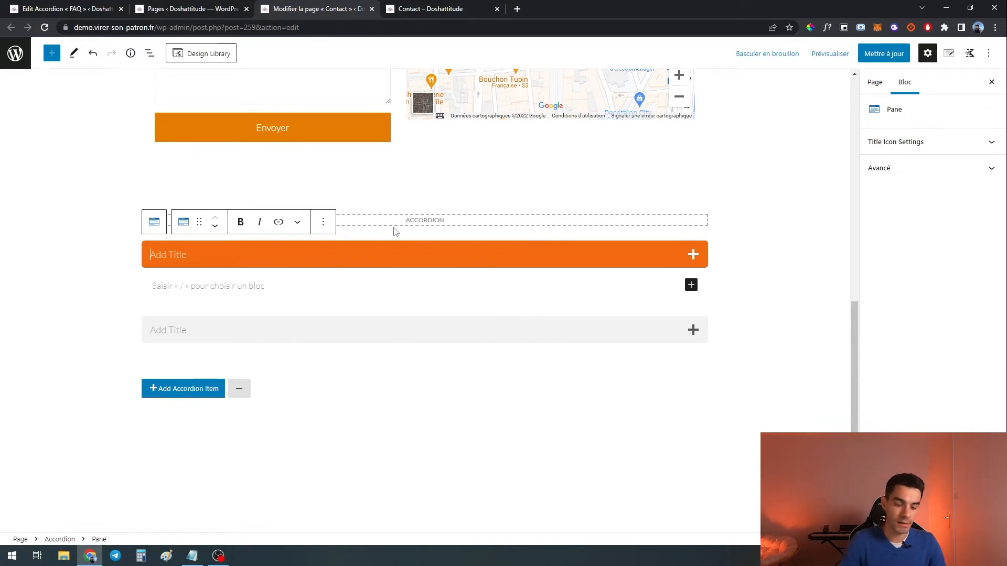
Step: Fill the first accordion pane with "Question 1" and "Réponse 1", and the second with "Question 2" and "Réponse"
type("Question 1")
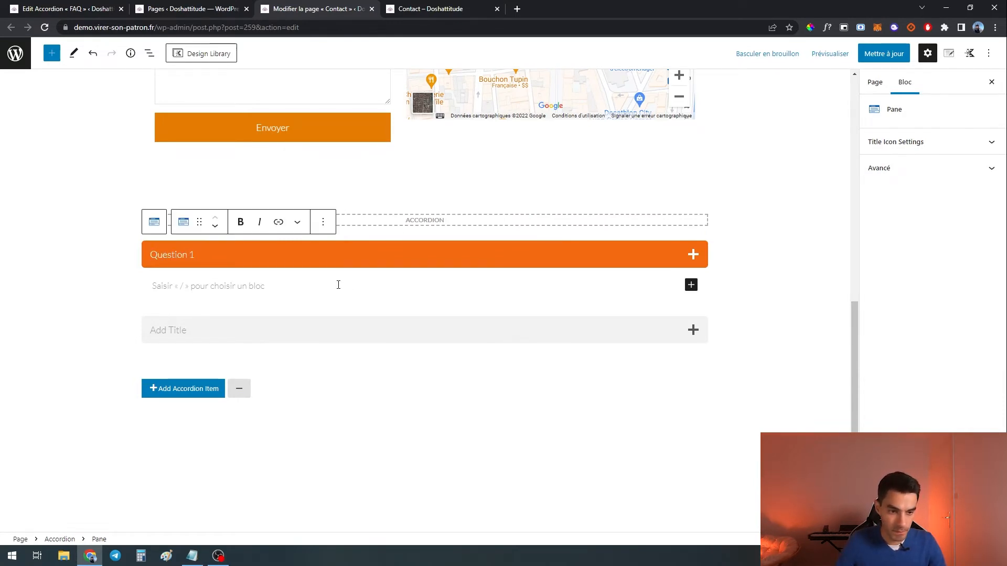
left_click(294, 283)
type("Réponse 1")
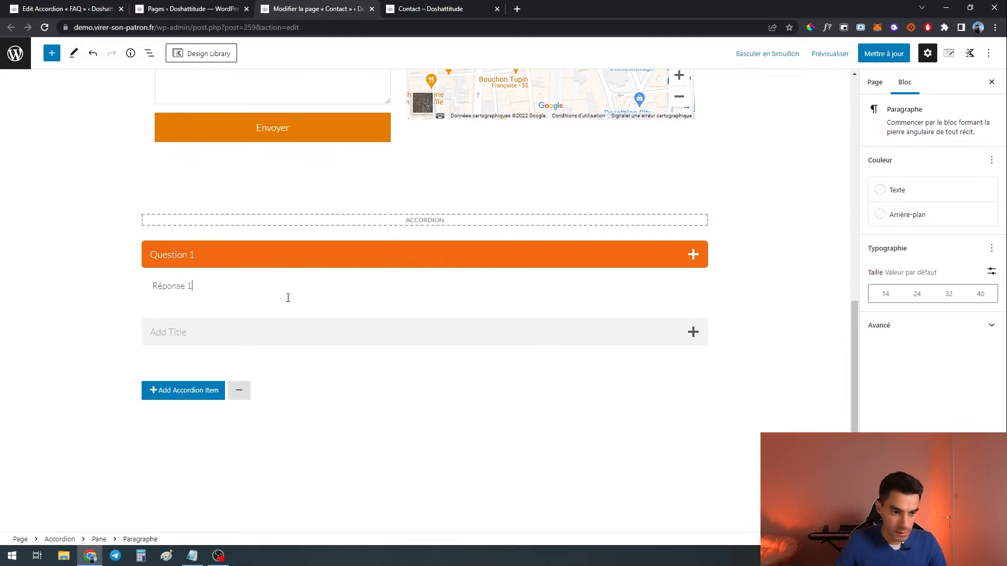
left_click(219, 334)
type("Question 2")
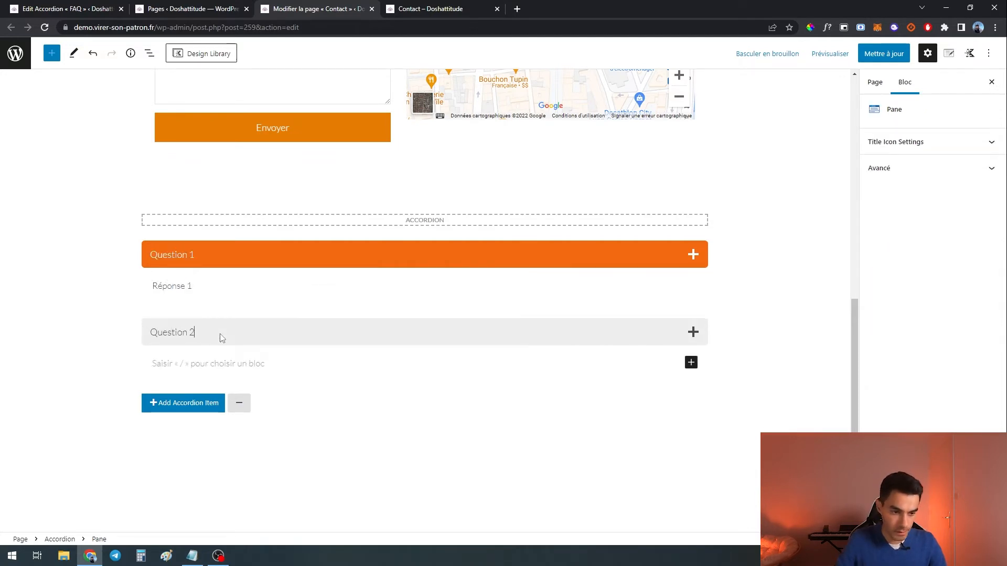
left_click(221, 363)
type("R")
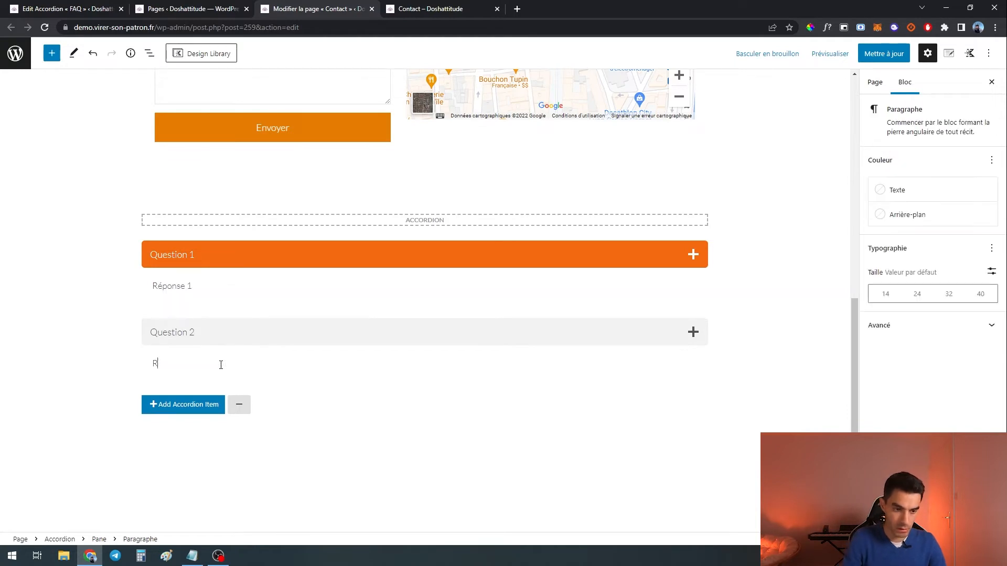
type("éponse")
Step: Add a third accordion item titled "Question 3" with the content "Réponse 3"
left_click(188, 409)
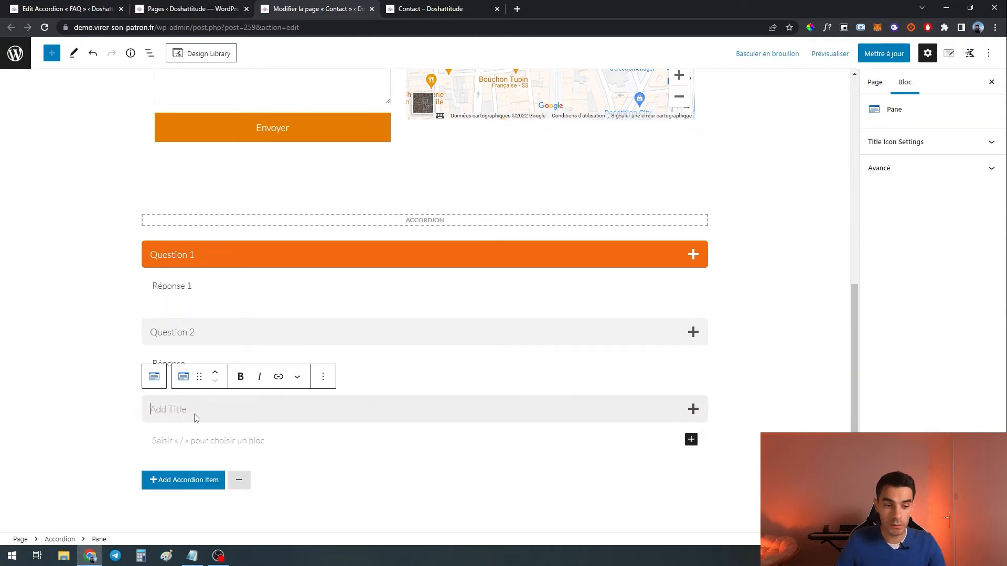
left_click(180, 420)
left_click(174, 409)
type("Question 3")
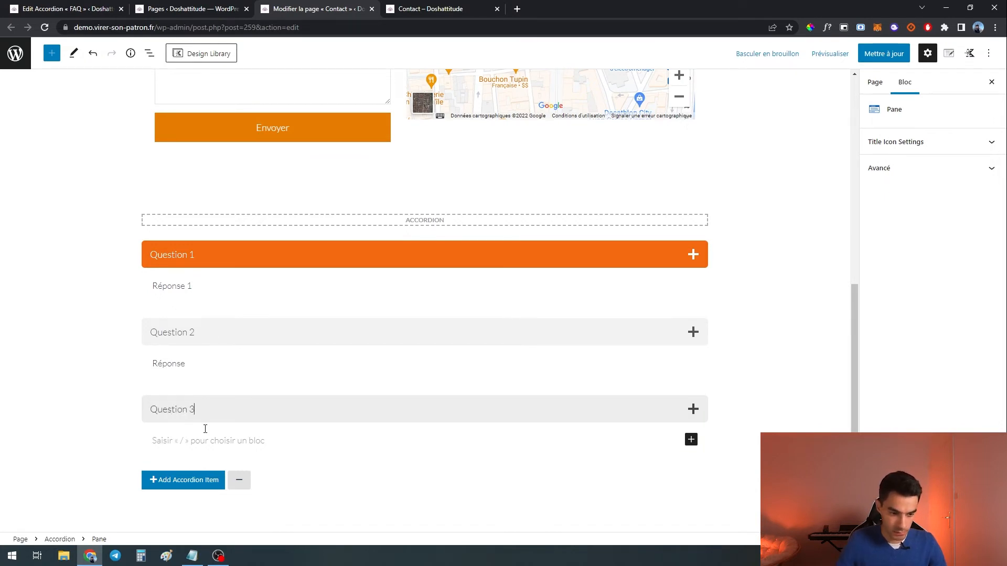
left_click(212, 437)
type("Réponse 3")
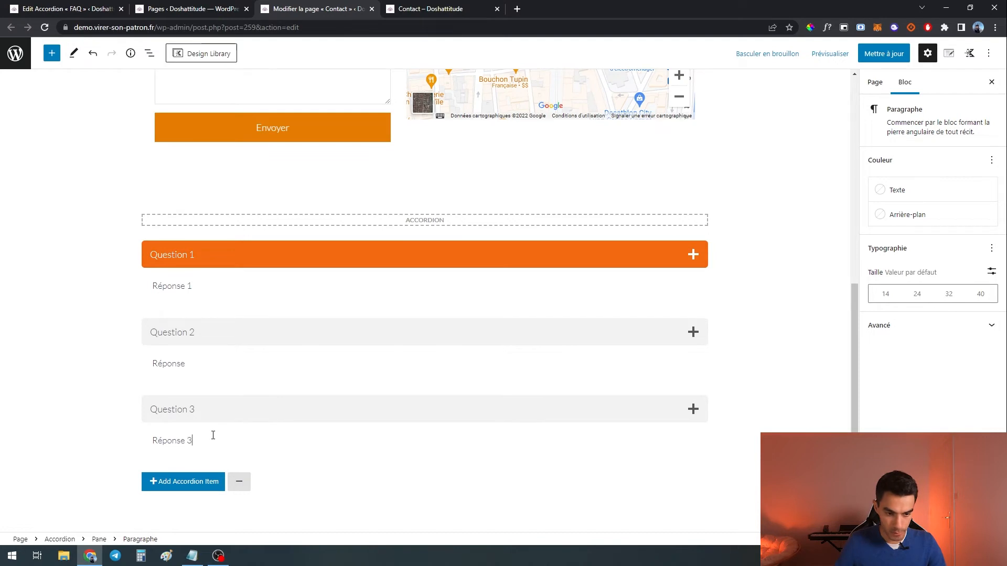
Step: Update the Contact page with the new Accordion block and preview it in a new tab
left_click(876, 54)
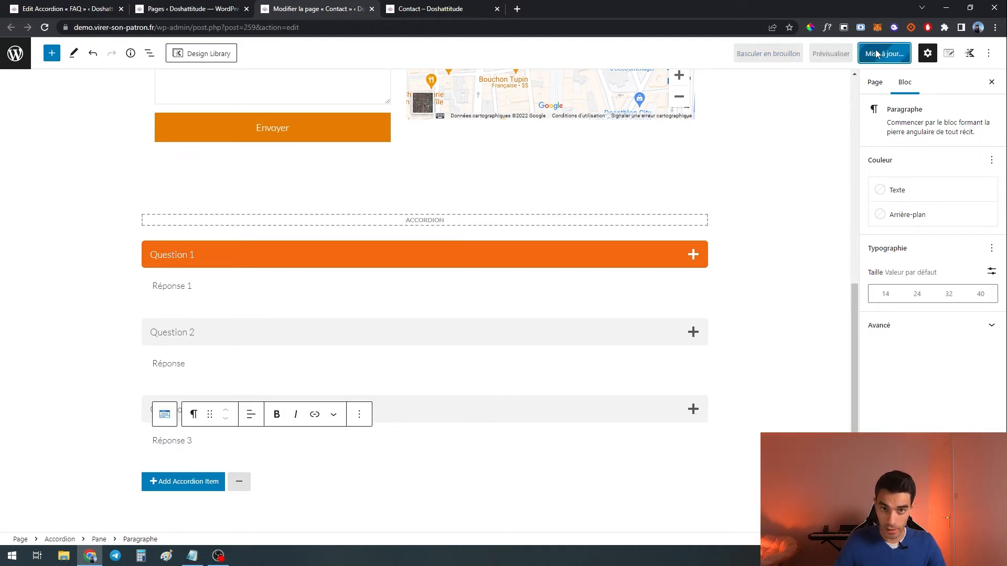
left_click(829, 53)
left_click(761, 148)
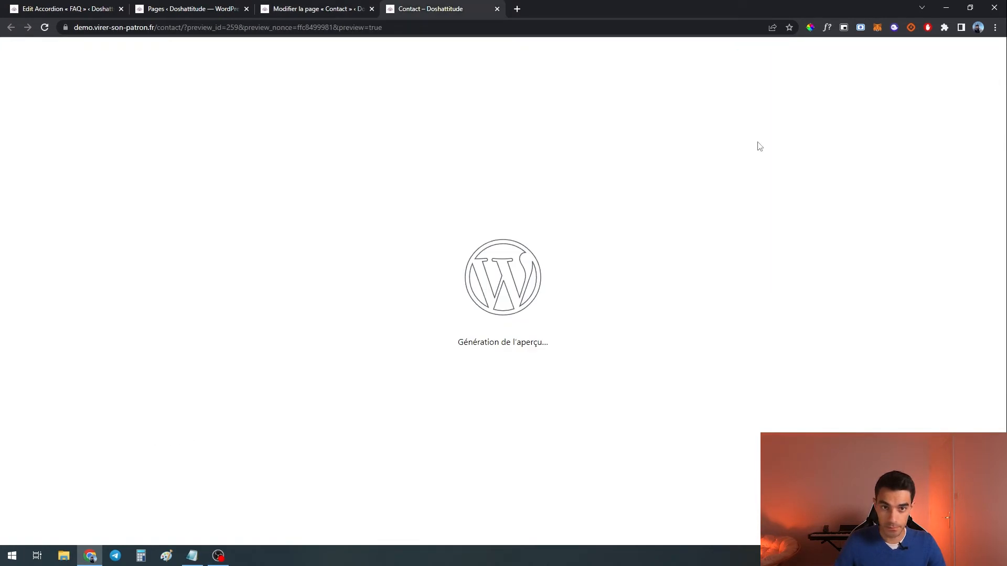
Step: Test the accordion on the previewed Contact page by expanding Question 2 and Question 3
scroll(427, 353, "down", 9)
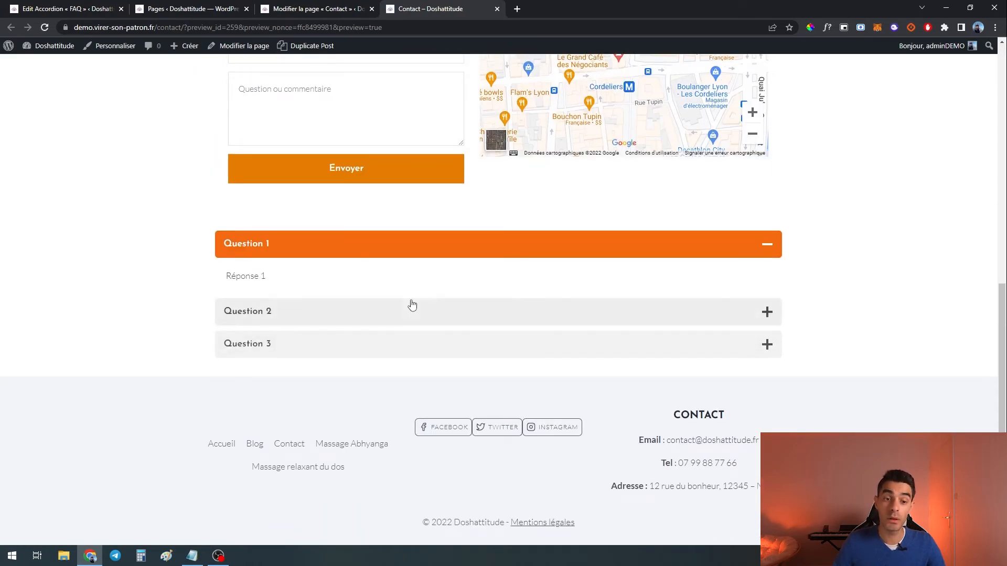
left_click(396, 312)
left_click(414, 346)
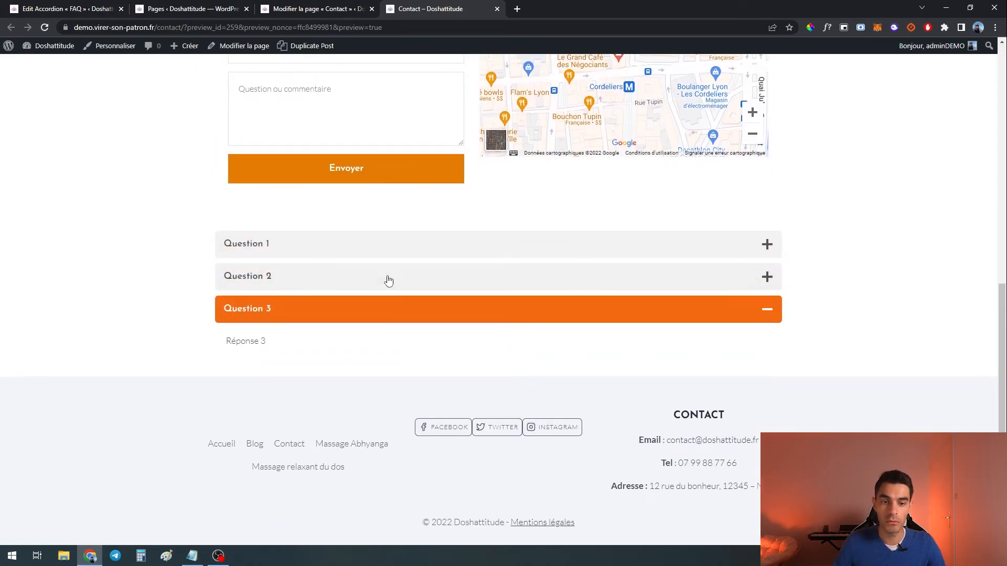
Step: Switch between all three accordion questions on the previewed Contact page to check how panes open and close
left_click(387, 278)
left_click(388, 245)
left_click(416, 305)
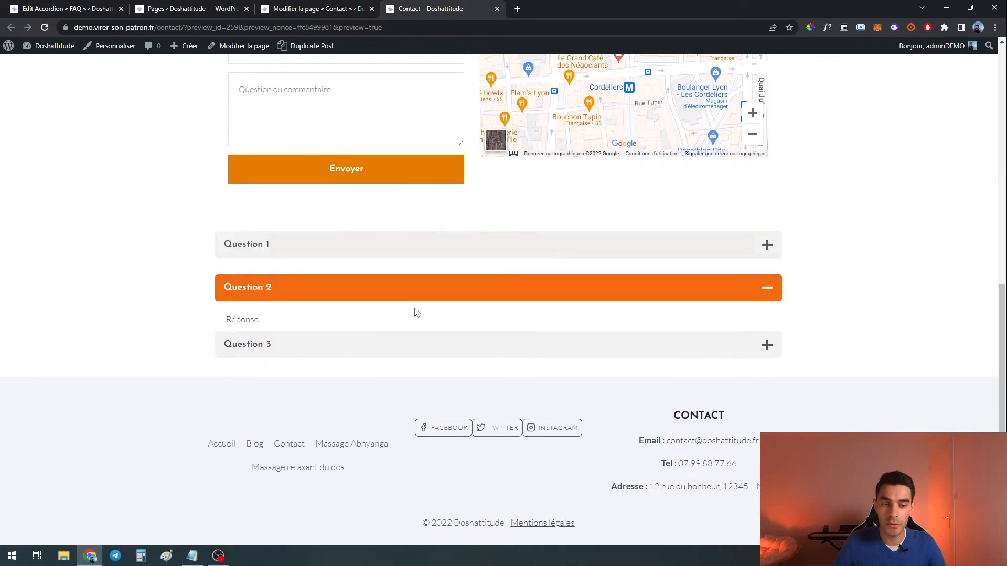
left_click(420, 345)
left_click(375, 249)
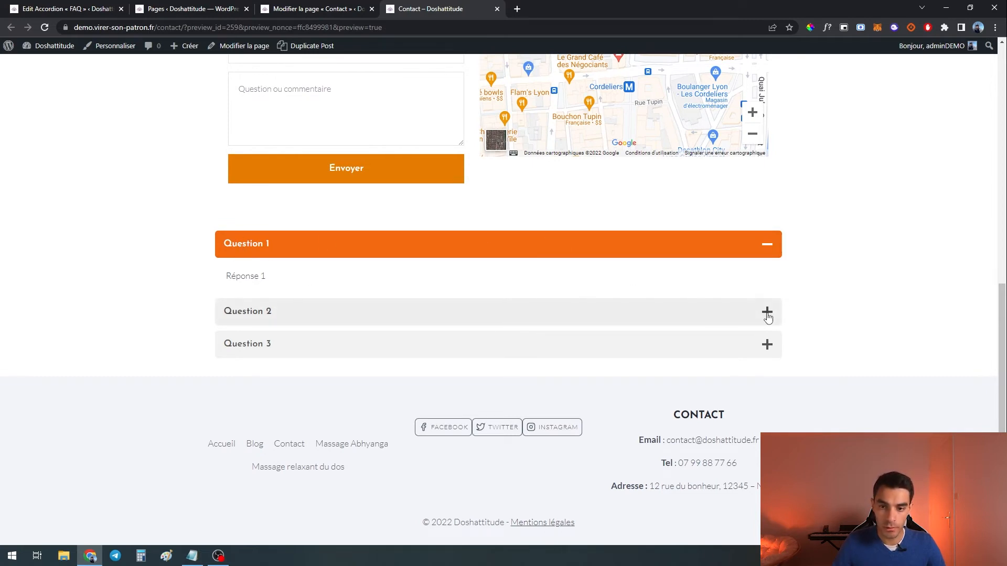
scroll(767, 317, "up", 1)
left_click(534, 348)
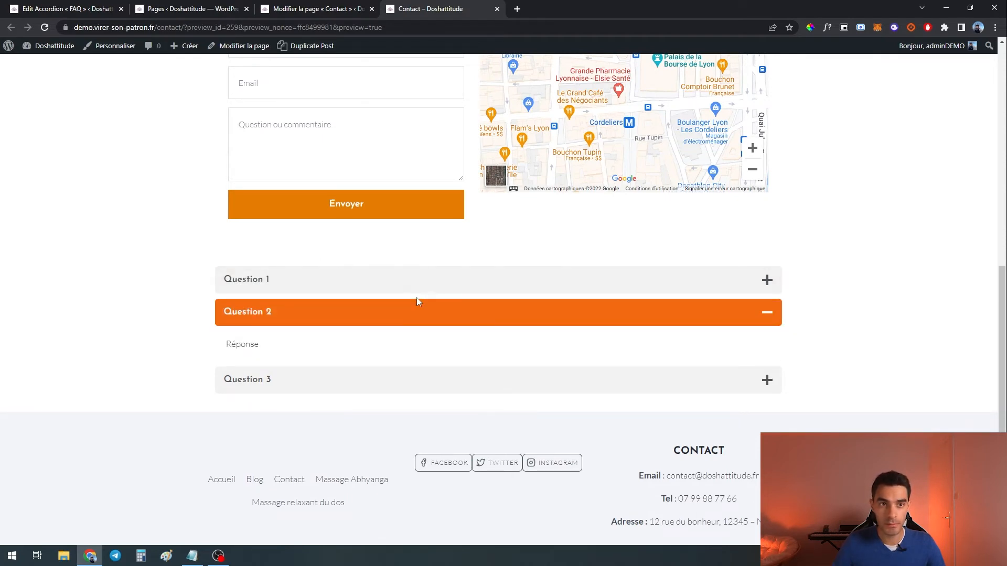
Step: Turn off "Panes close when another opens" for the Accordion block and update the Contact page
left_click(335, 8)
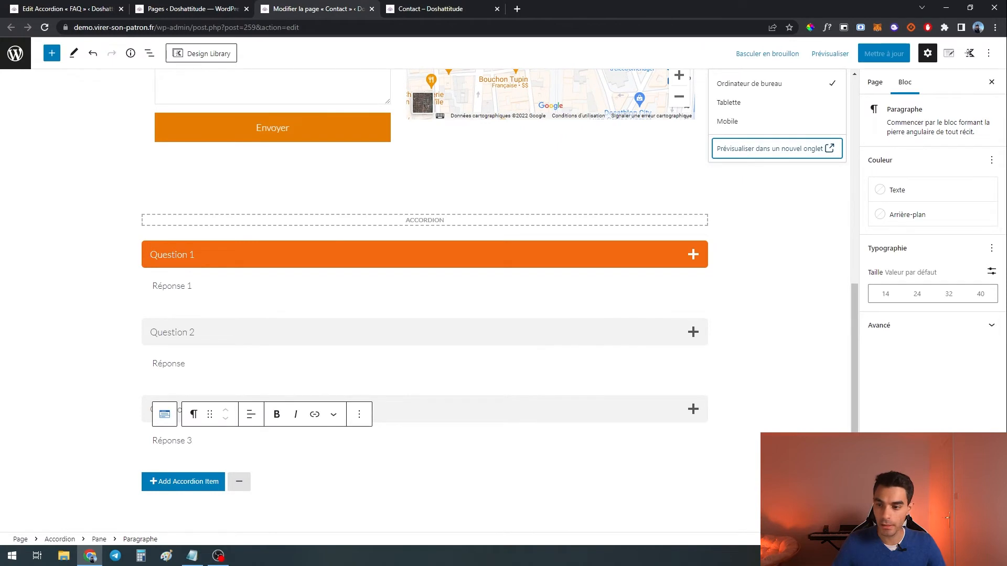
left_click(432, 269)
left_click(459, 232)
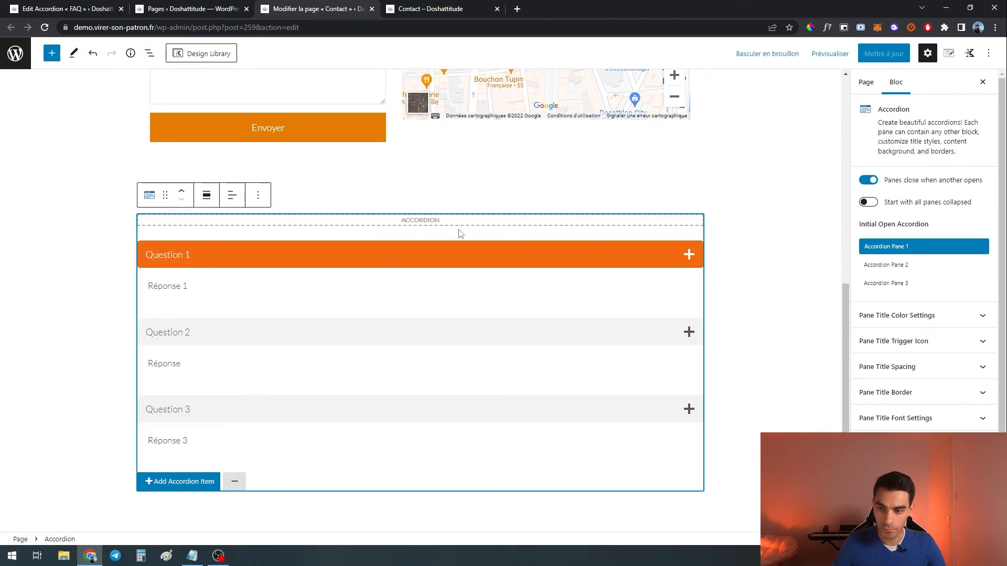
left_click(870, 184)
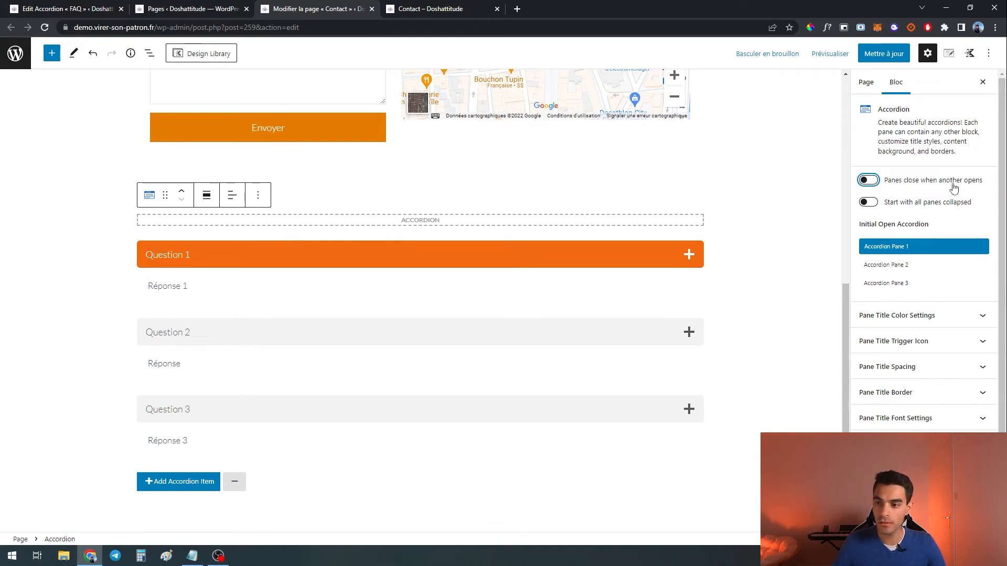
left_click(882, 54)
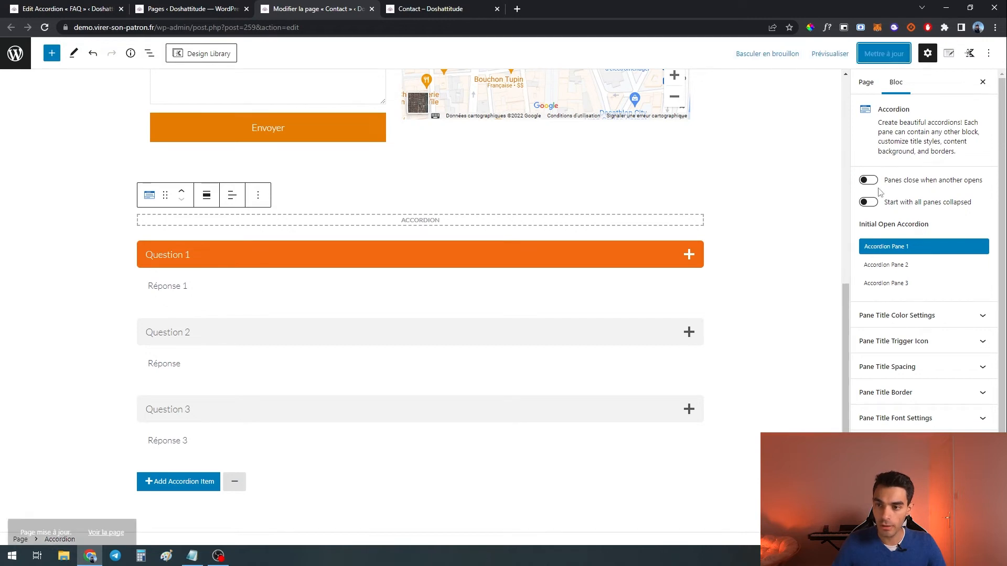
Step: Reload the Contact page preview and test opening and closing several accordion panes together
left_click(416, 7)
key("F5")
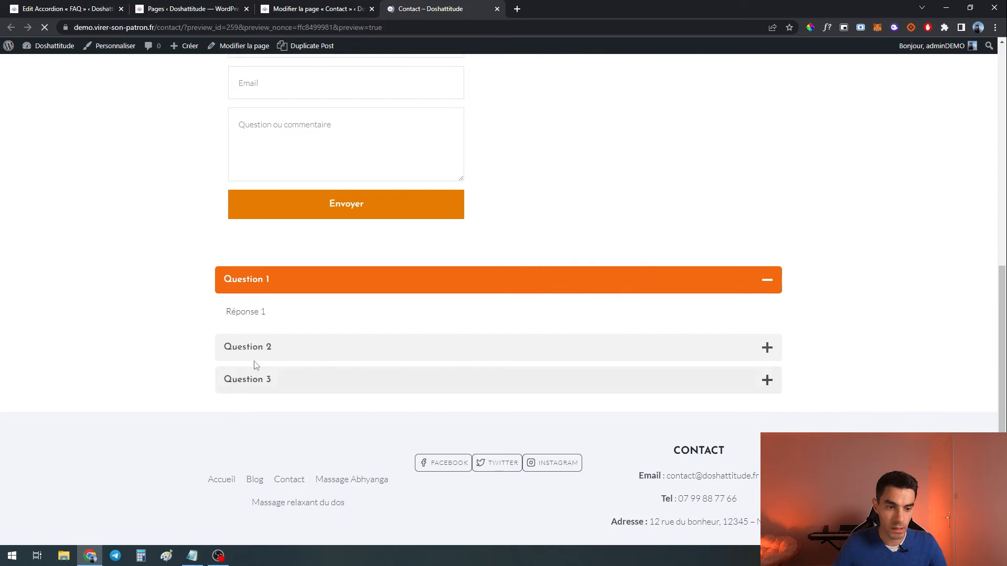
left_click(265, 346)
left_click(296, 413)
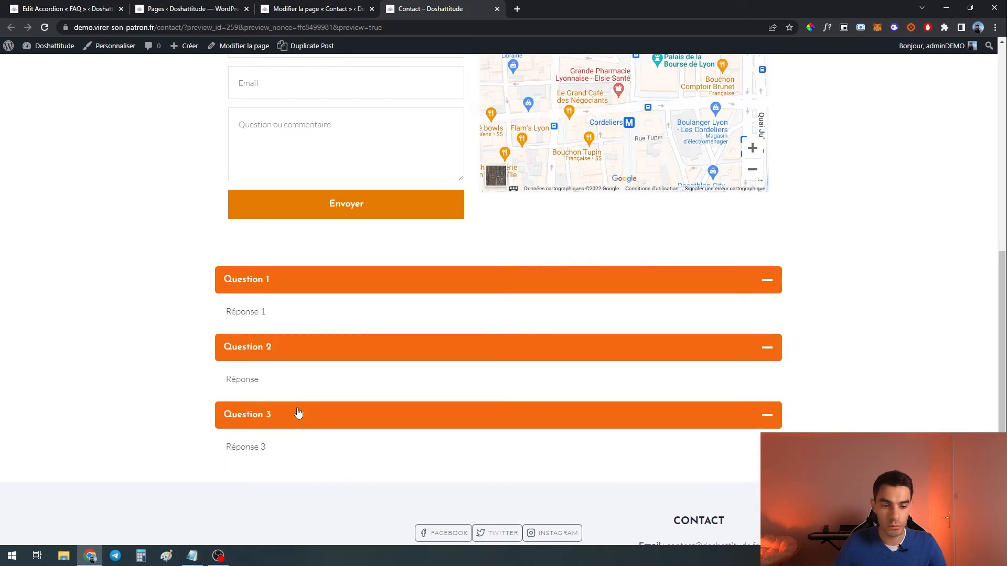
left_click(276, 354)
left_click(266, 381)
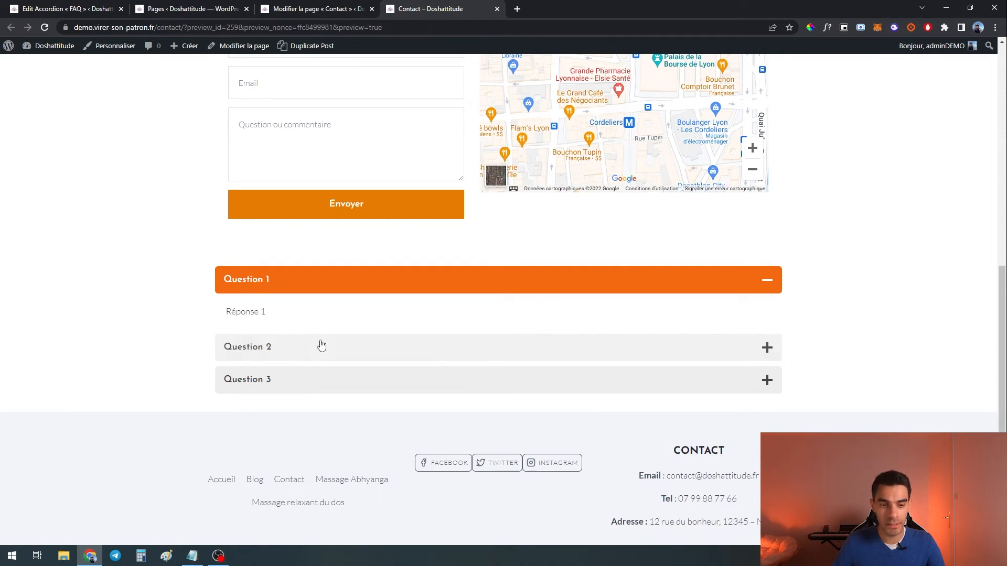
left_click(299, 277)
left_click(261, 322)
left_click(276, 290)
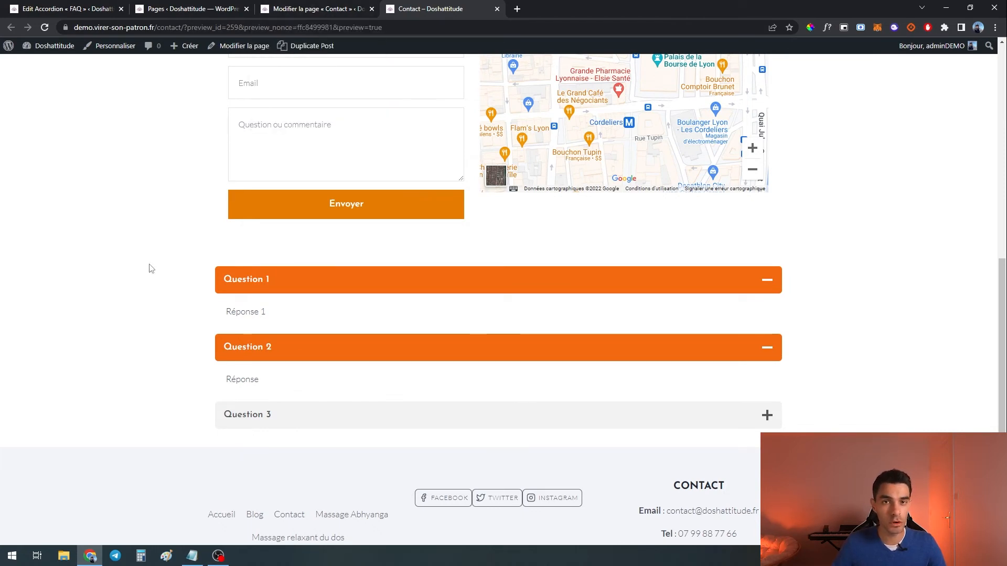
Step: Enable "Start with all panes collapsed" for the Accordion block, update the page and reload its preview
left_click(286, 9)
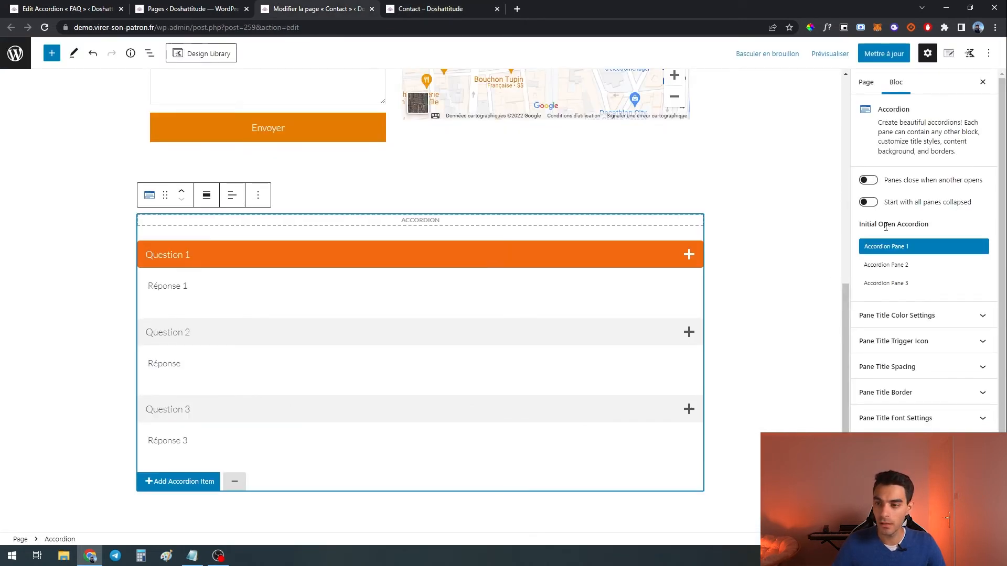
left_click(869, 202)
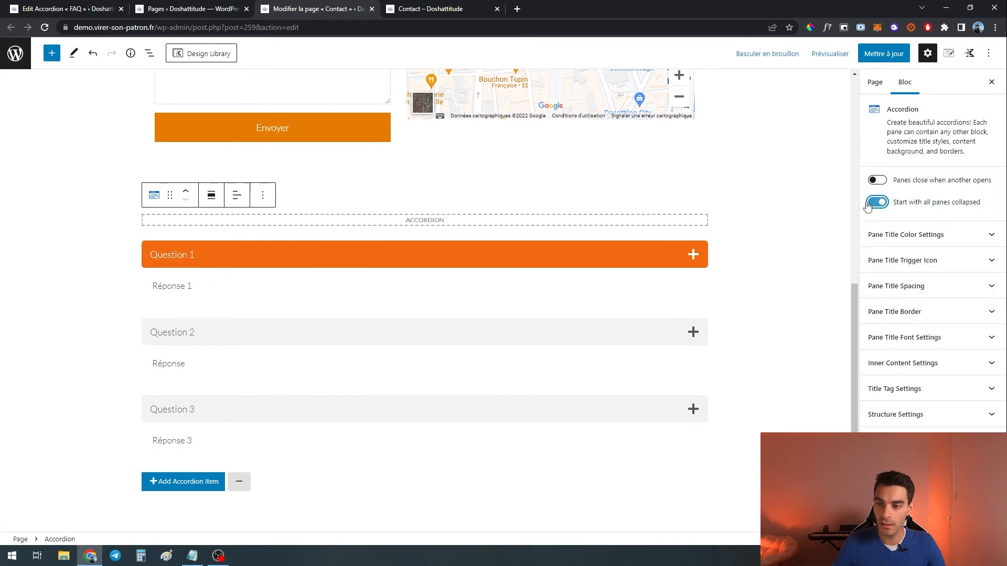
left_click(876, 53)
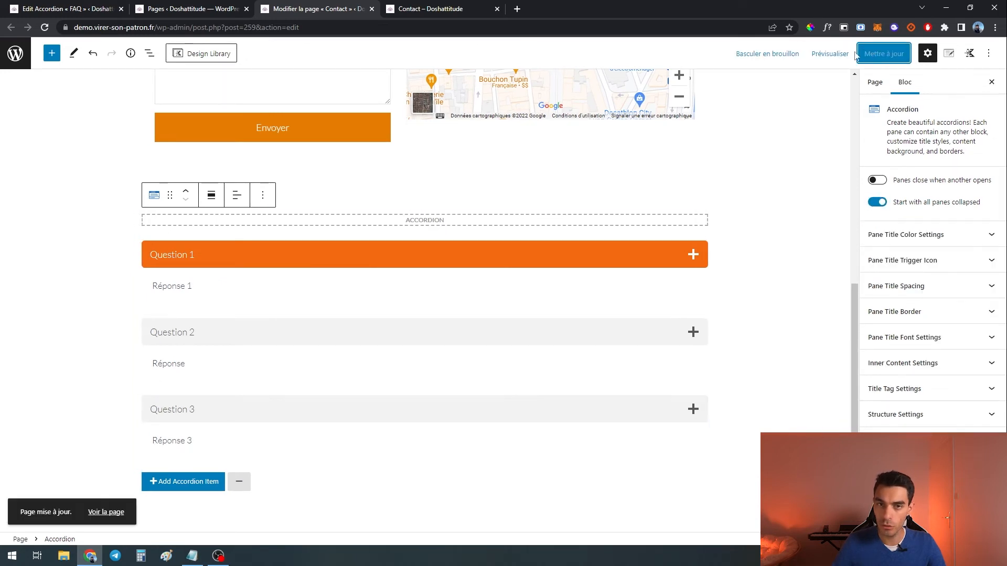
left_click(428, 12)
key("F5")
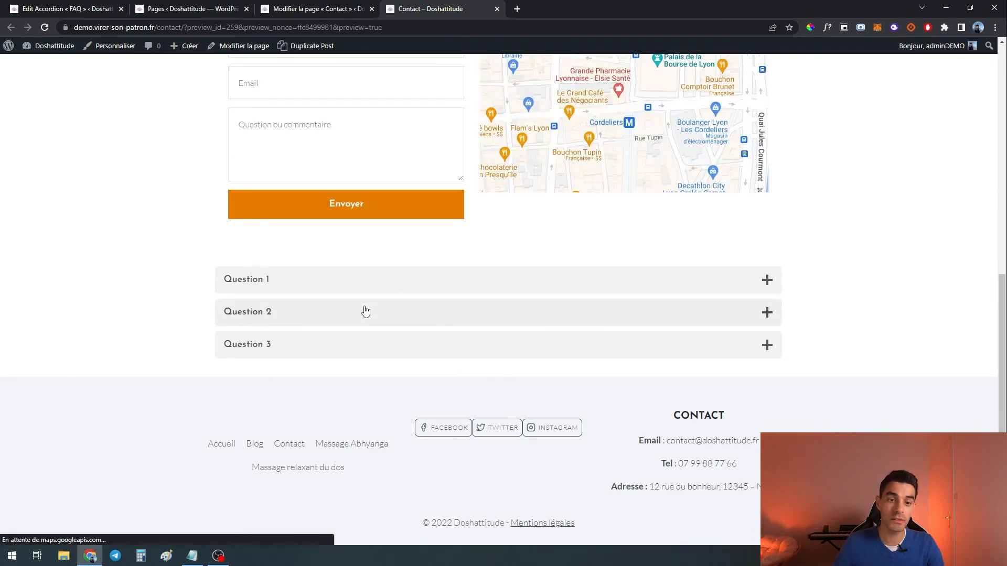
Step: Set the Accordion block's active pane title background to bright green 0EF32F and update the page
left_click(297, 11)
left_click(426, 256)
left_click(426, 221)
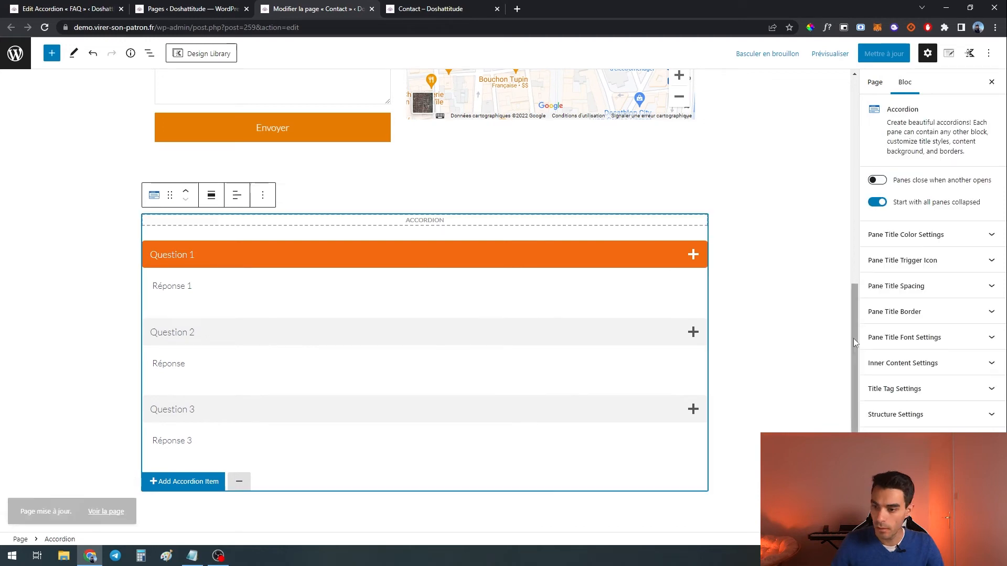
left_click(927, 237)
left_click(971, 265)
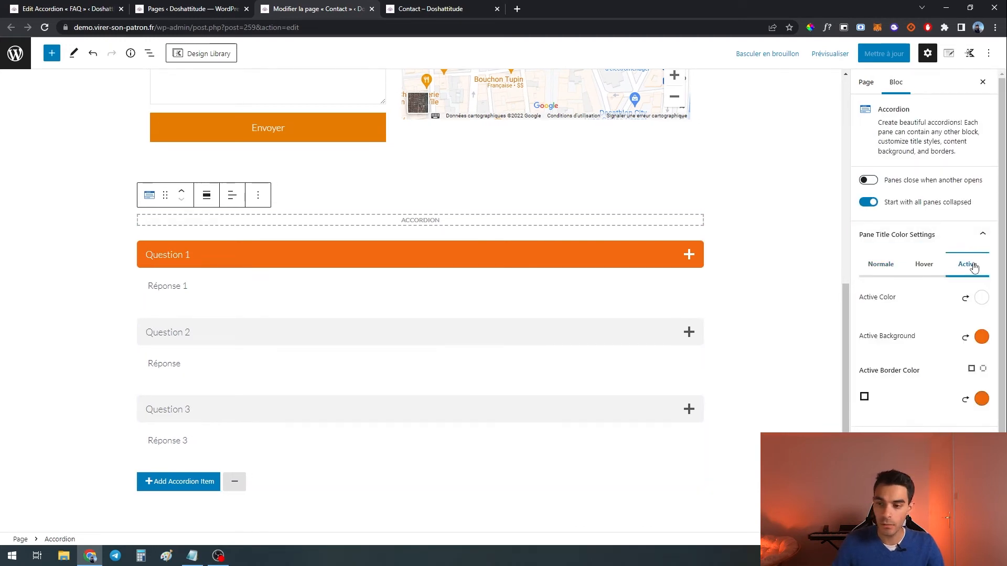
left_click(982, 338)
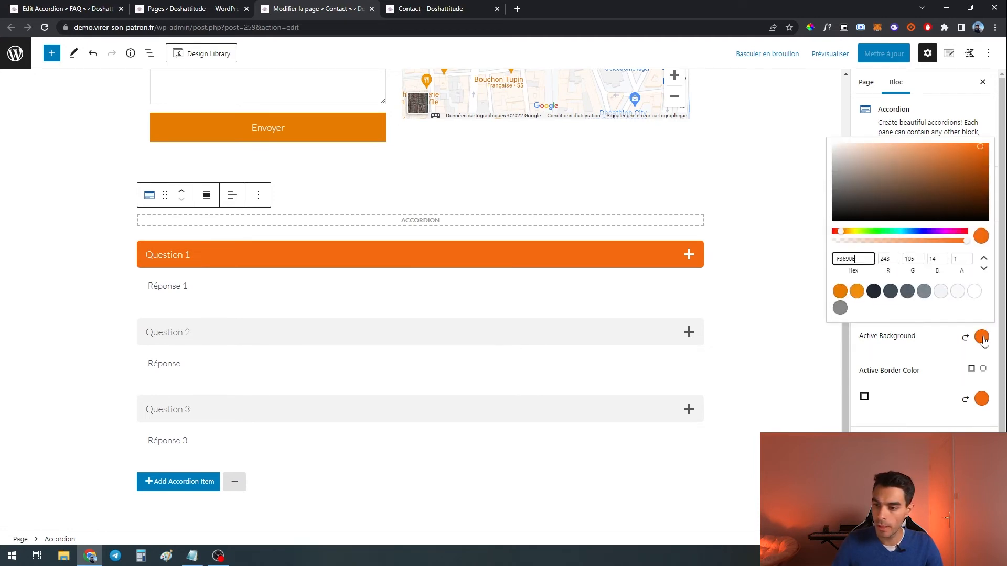
left_click_drag(884, 232, 879, 231)
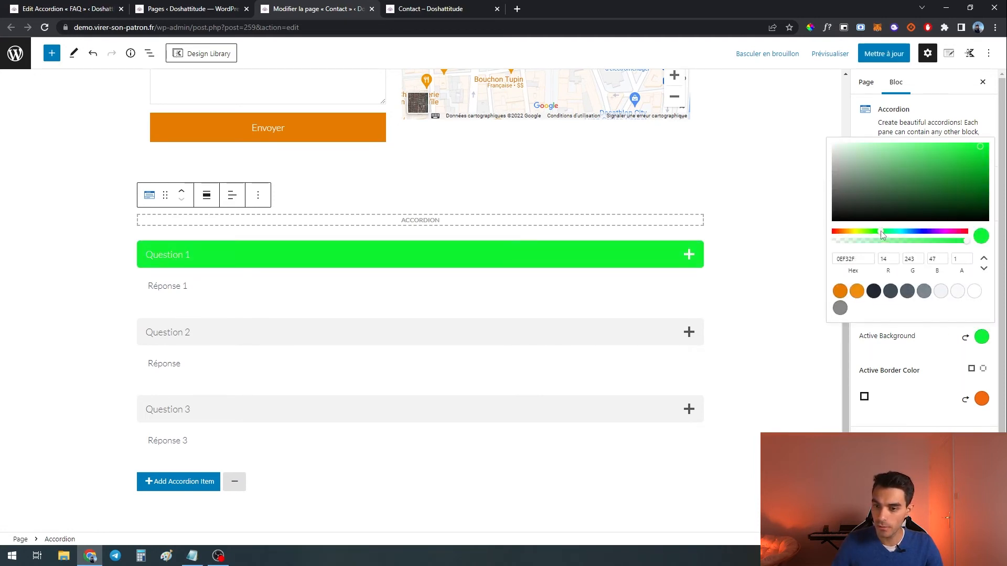
left_click(874, 51)
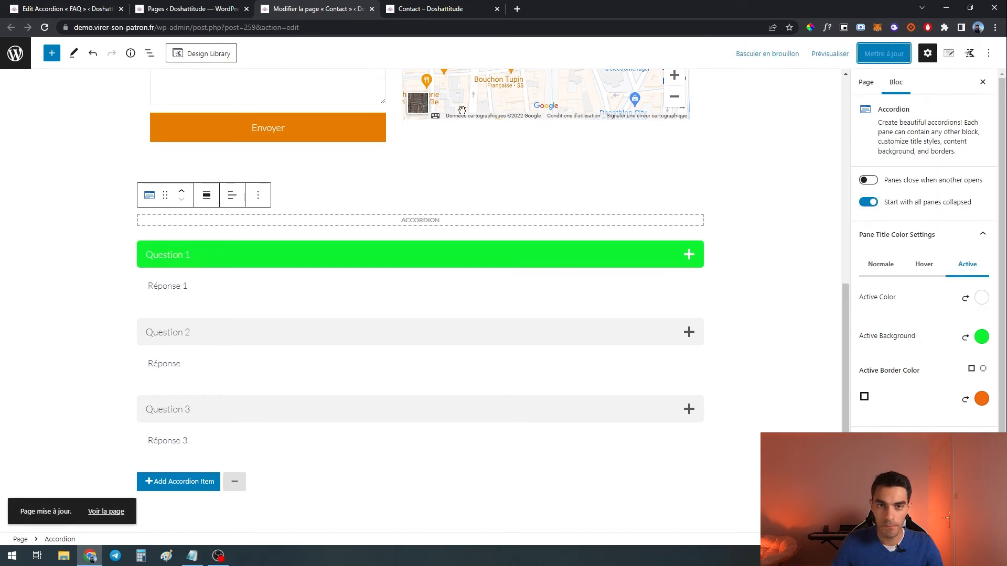
Step: Reload the Contact page preview and expand Question 2 to check the active title color
left_click(442, 8)
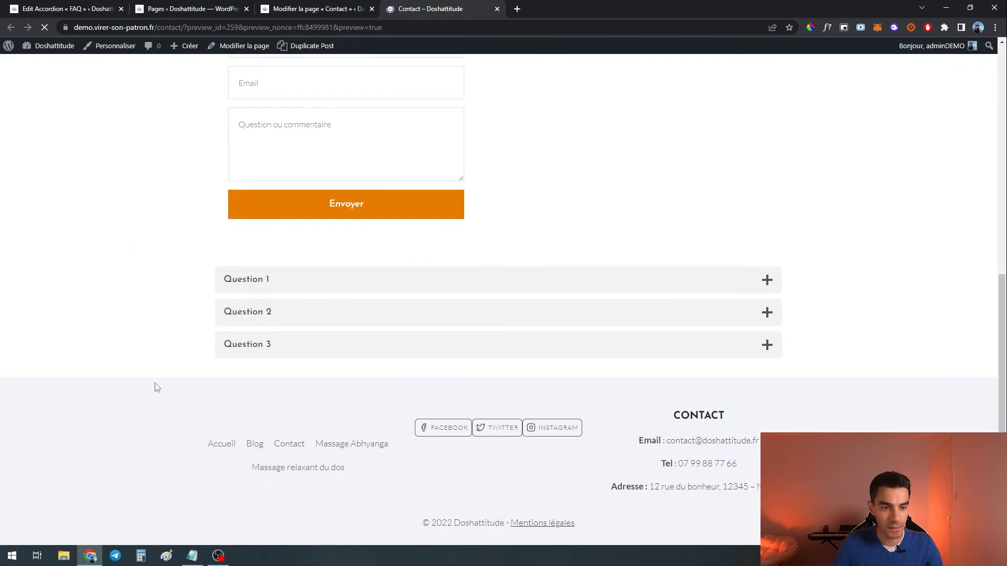
left_click(285, 313)
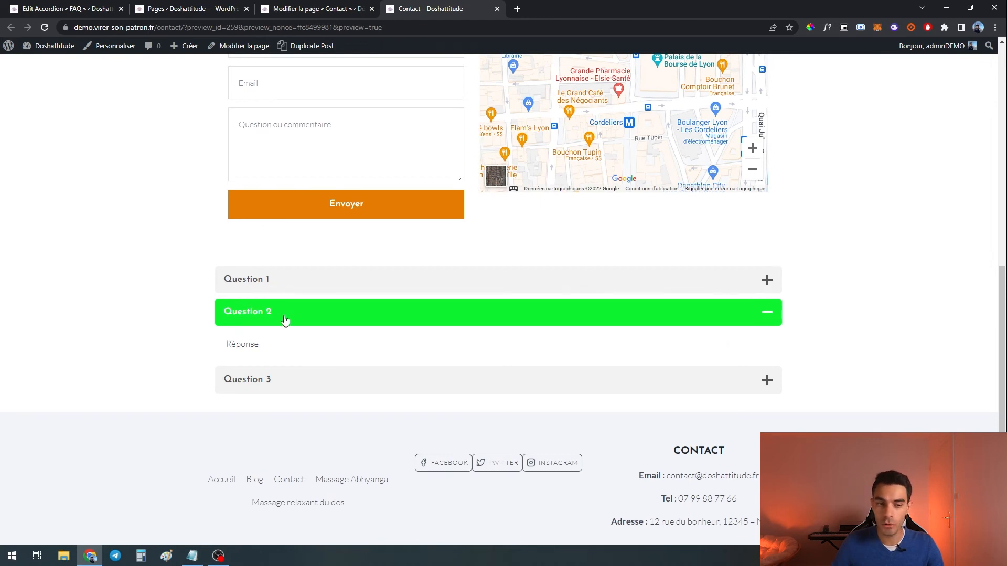
left_click(314, 14)
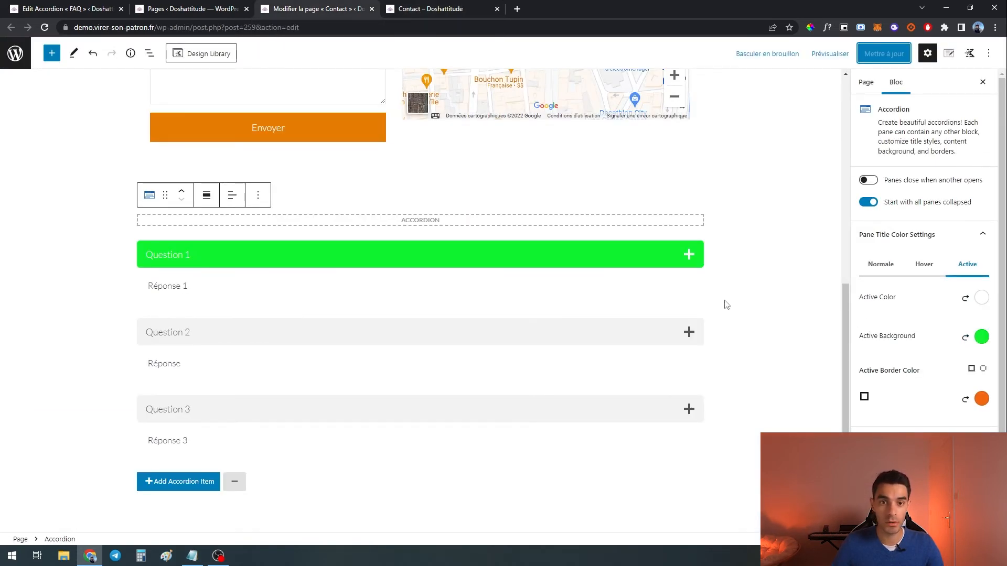
left_click(787, 204)
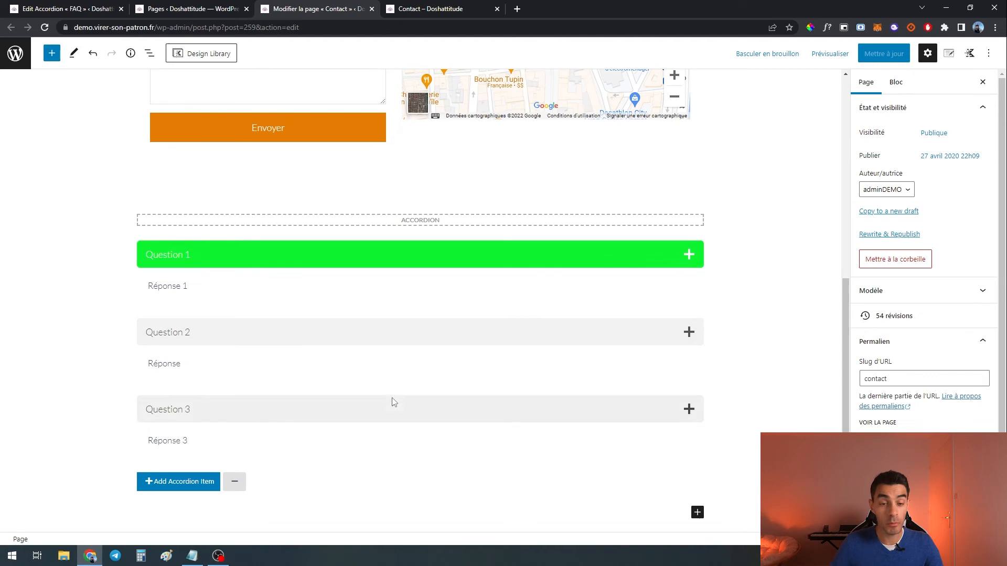
left_click(431, 9)
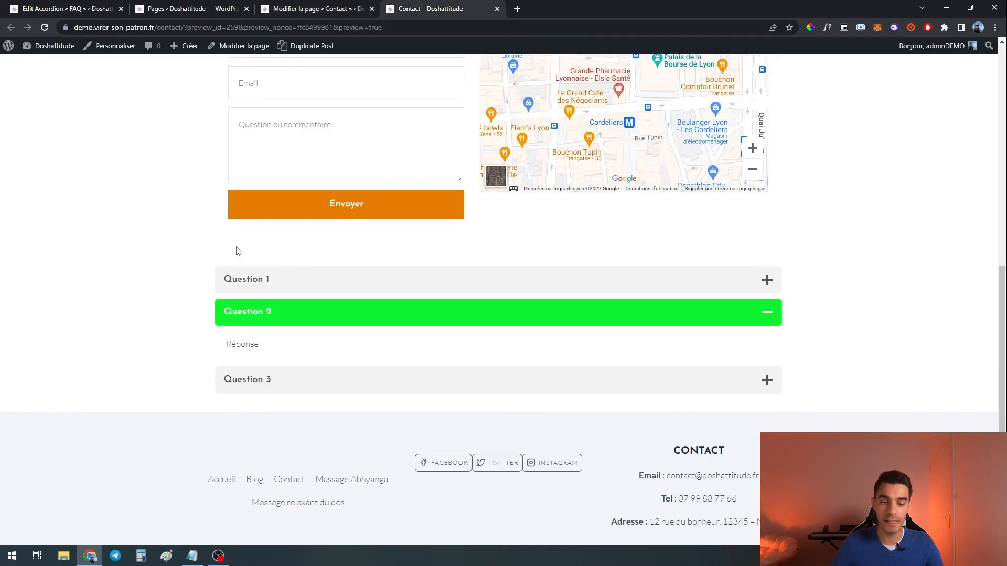
Step: Insert an Advanced Text block below the accordion in the Contact page editor with the heading "FAQ"
left_click(324, 10)
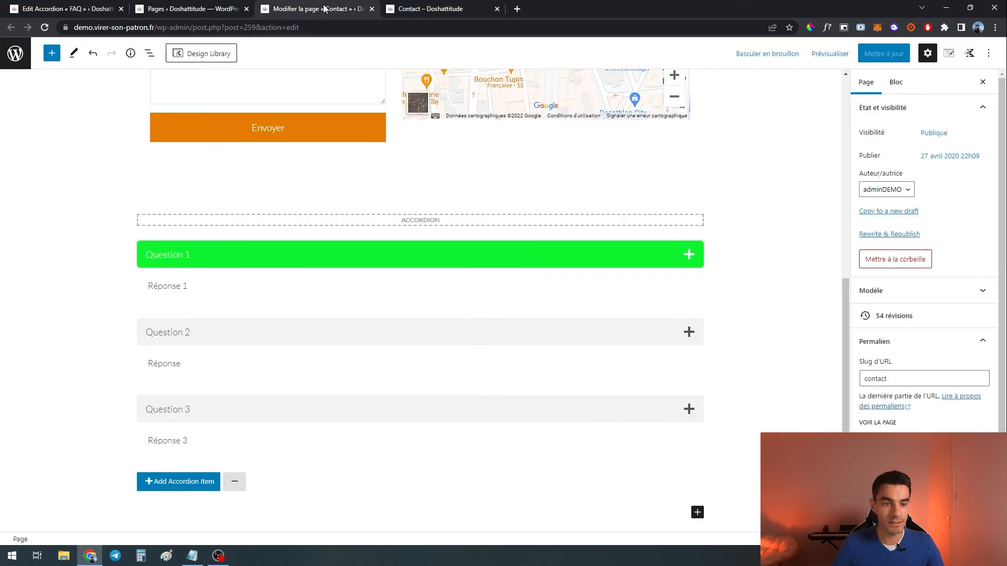
scroll(102, 274, "down", 1)
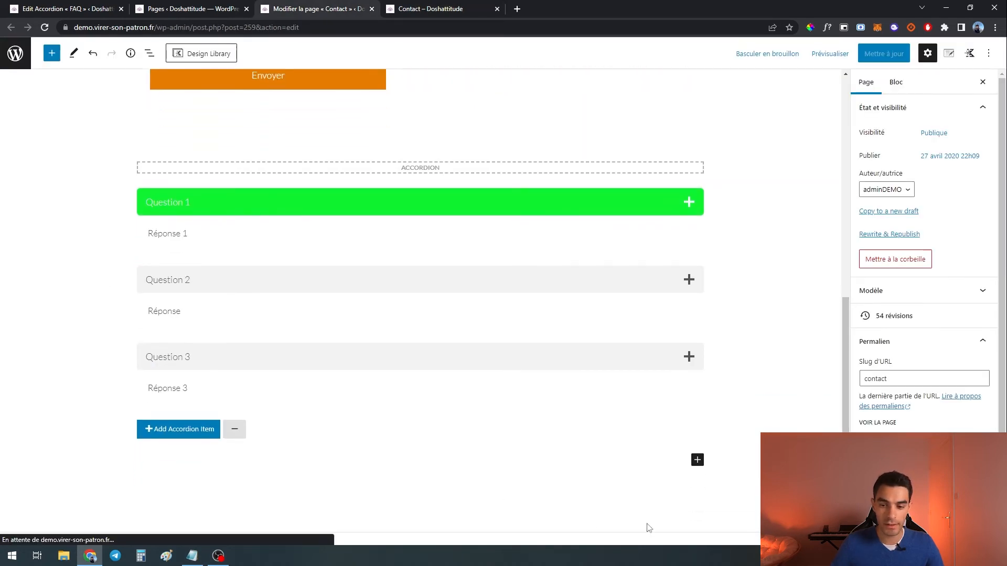
left_click(696, 461)
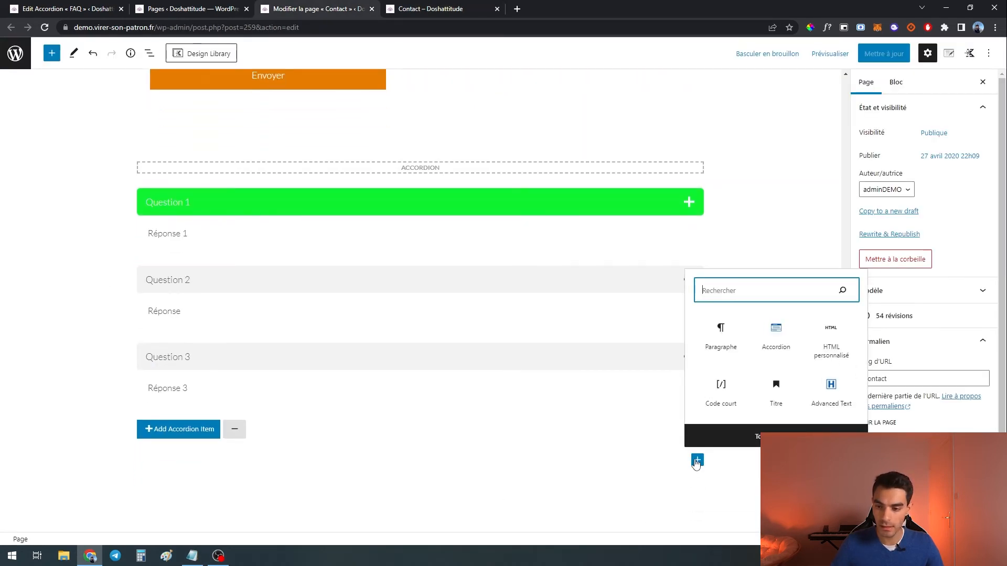
left_click(828, 404)
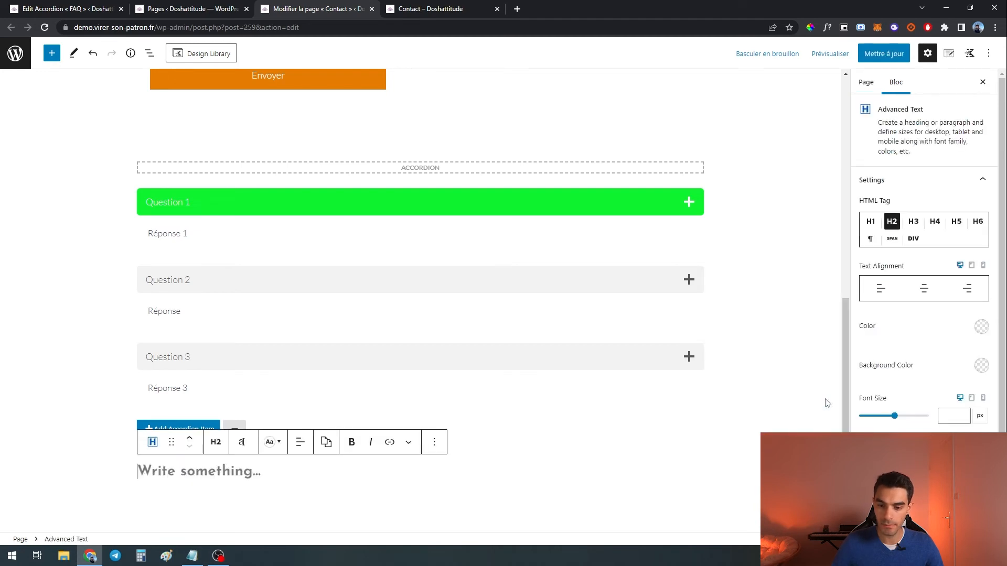
type("FA")
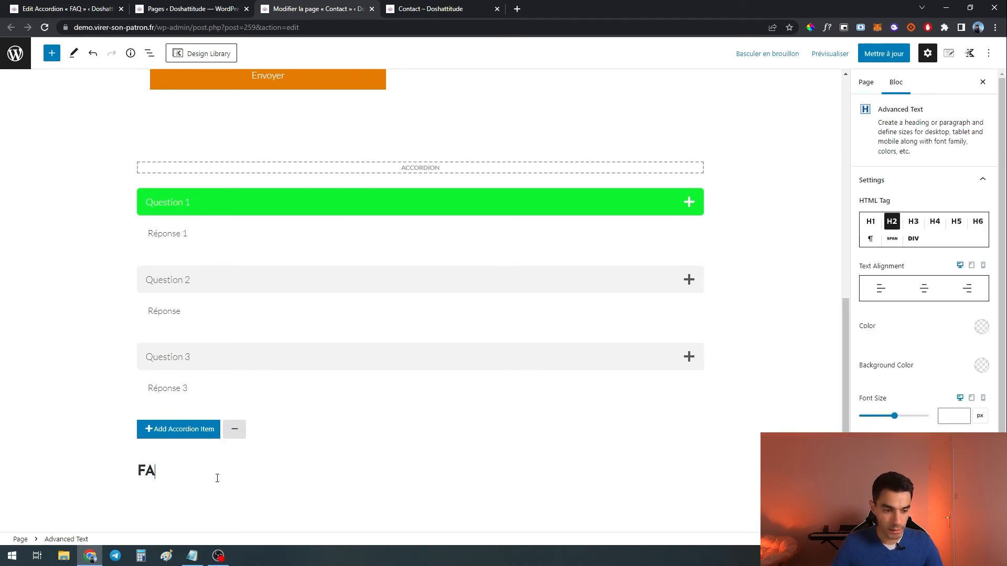
type("S")
key("BackSpace")
type("Q")
left_click(564, 478)
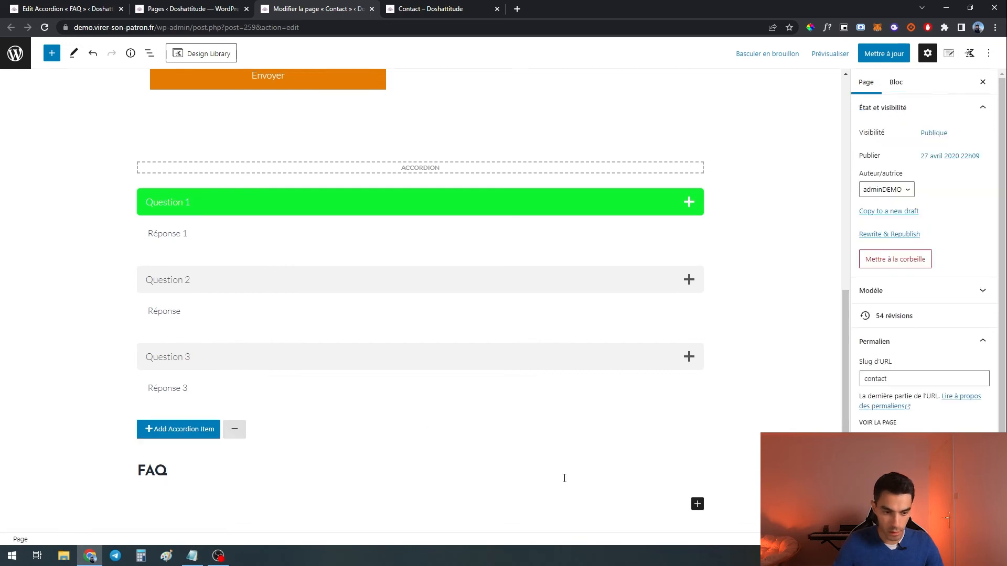
Step: Move the "FAQ" heading above the Accordion block and update the Contact page
left_click(162, 475)
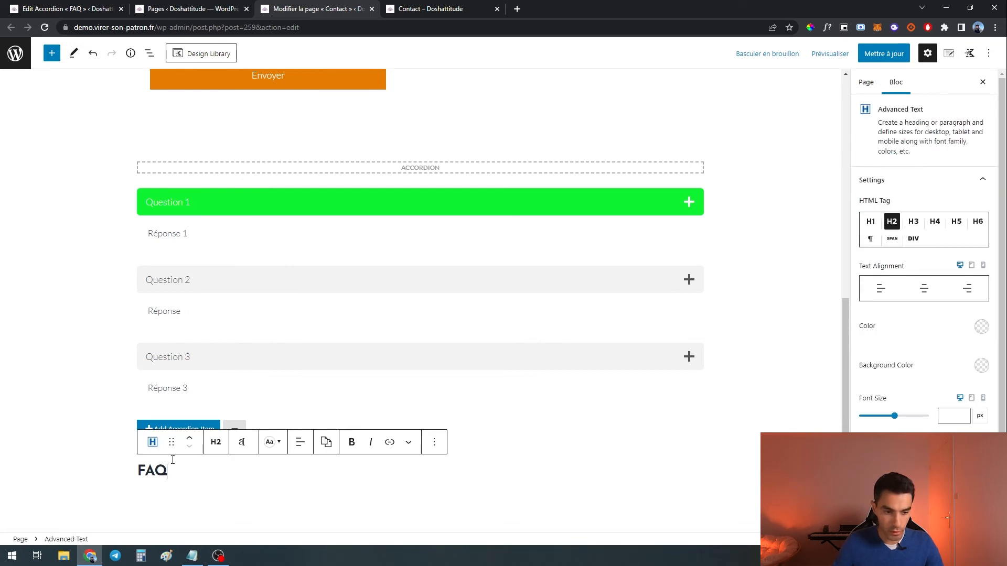
left_click(190, 438)
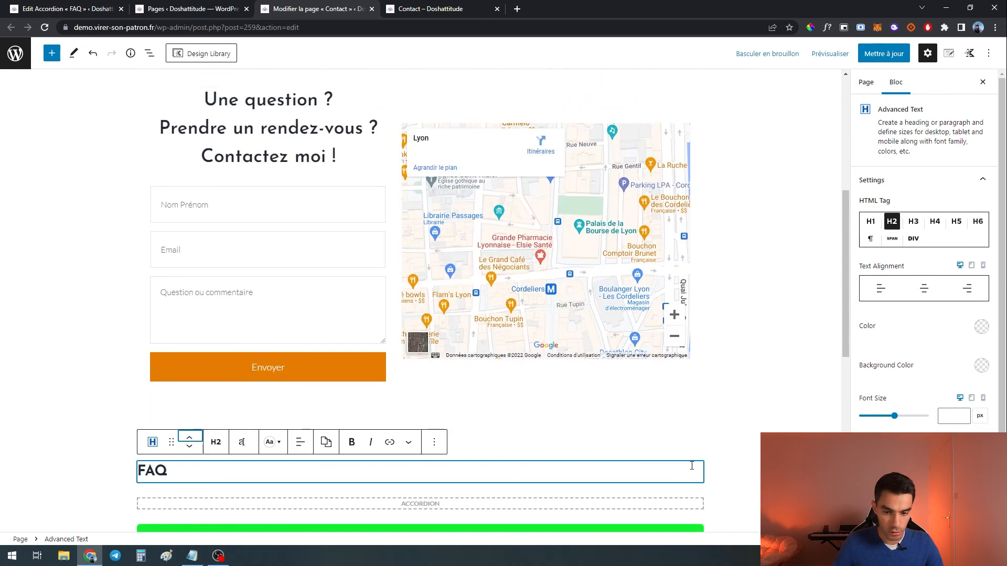
left_click(747, 429)
scroll(328, 461, "down", 3)
left_click(871, 54)
Step: Preview the Contact page in a new tab, check the FAQ heading and expand Question 1, then return to the editor
left_click(830, 53)
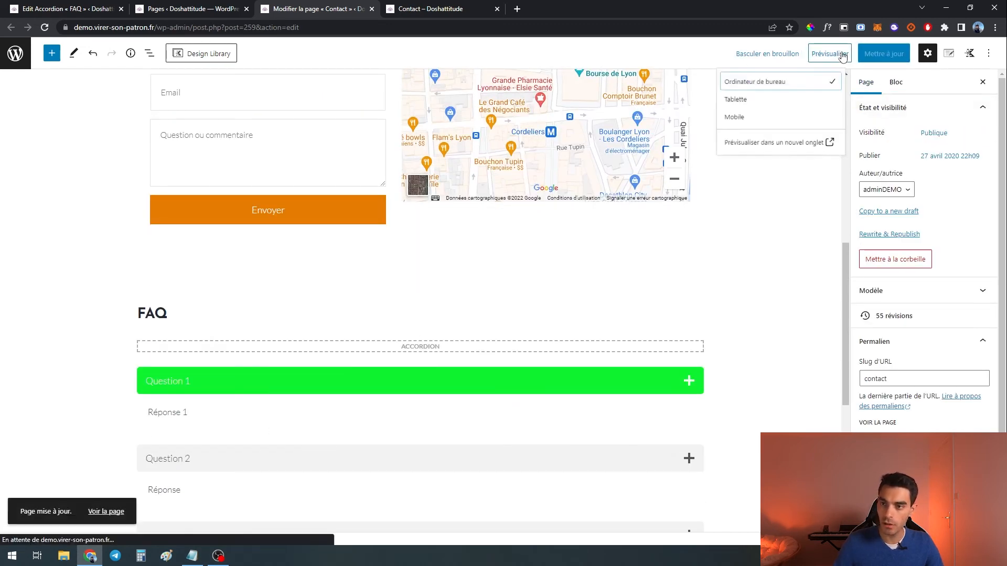
left_click(781, 148)
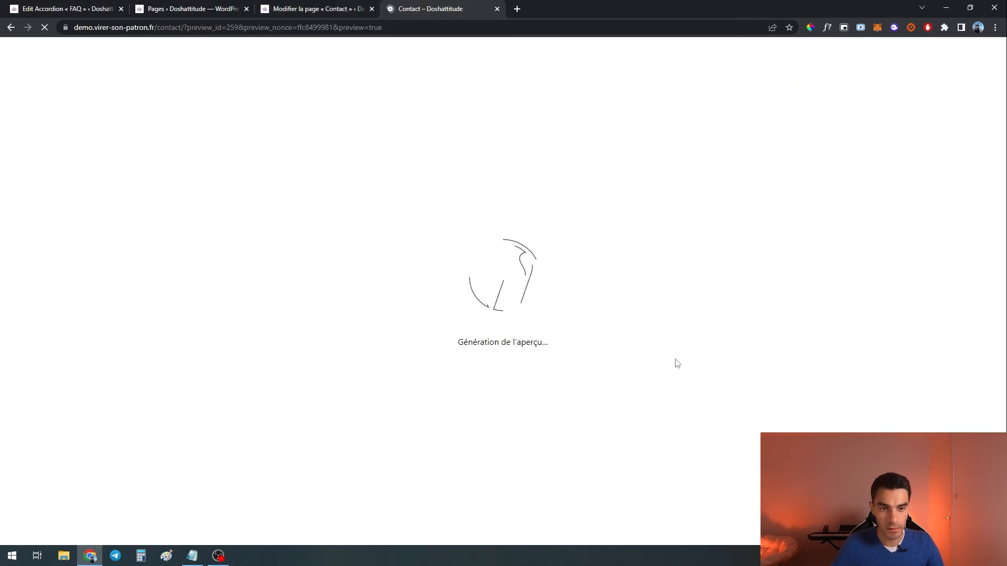
scroll(676, 362, "down", 5)
double_click(223, 313)
left_click(318, 322)
left_click(269, 347)
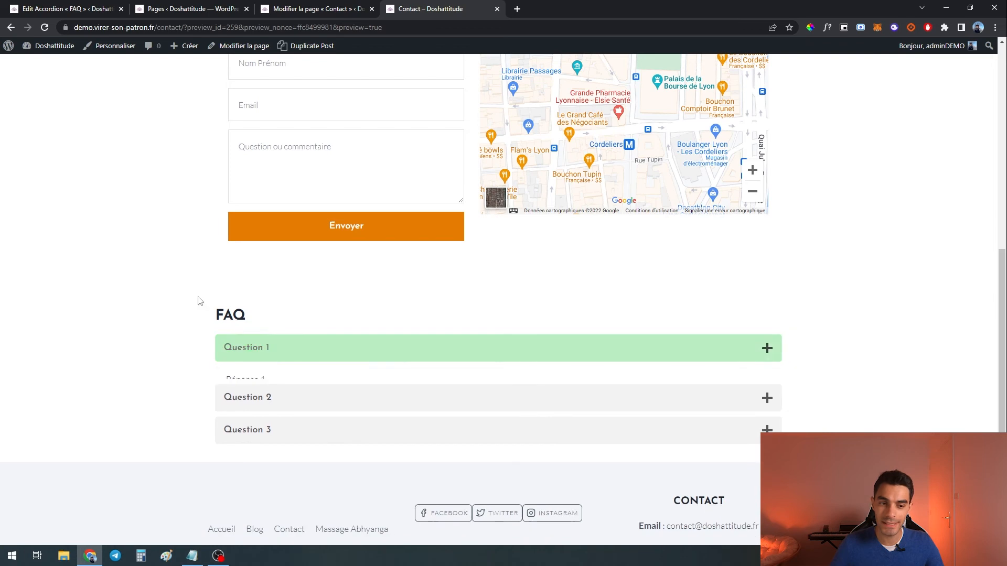
left_click(329, 8)
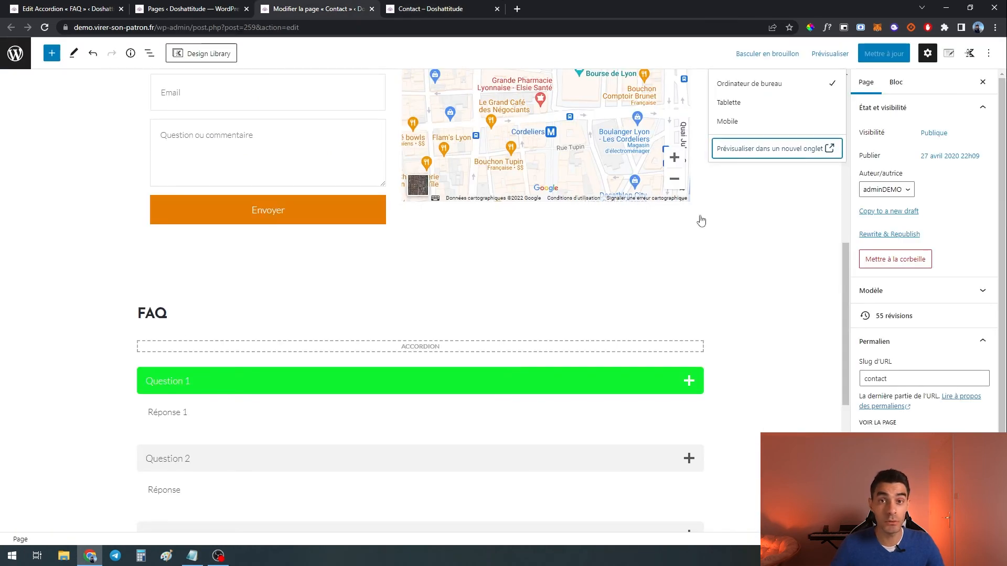